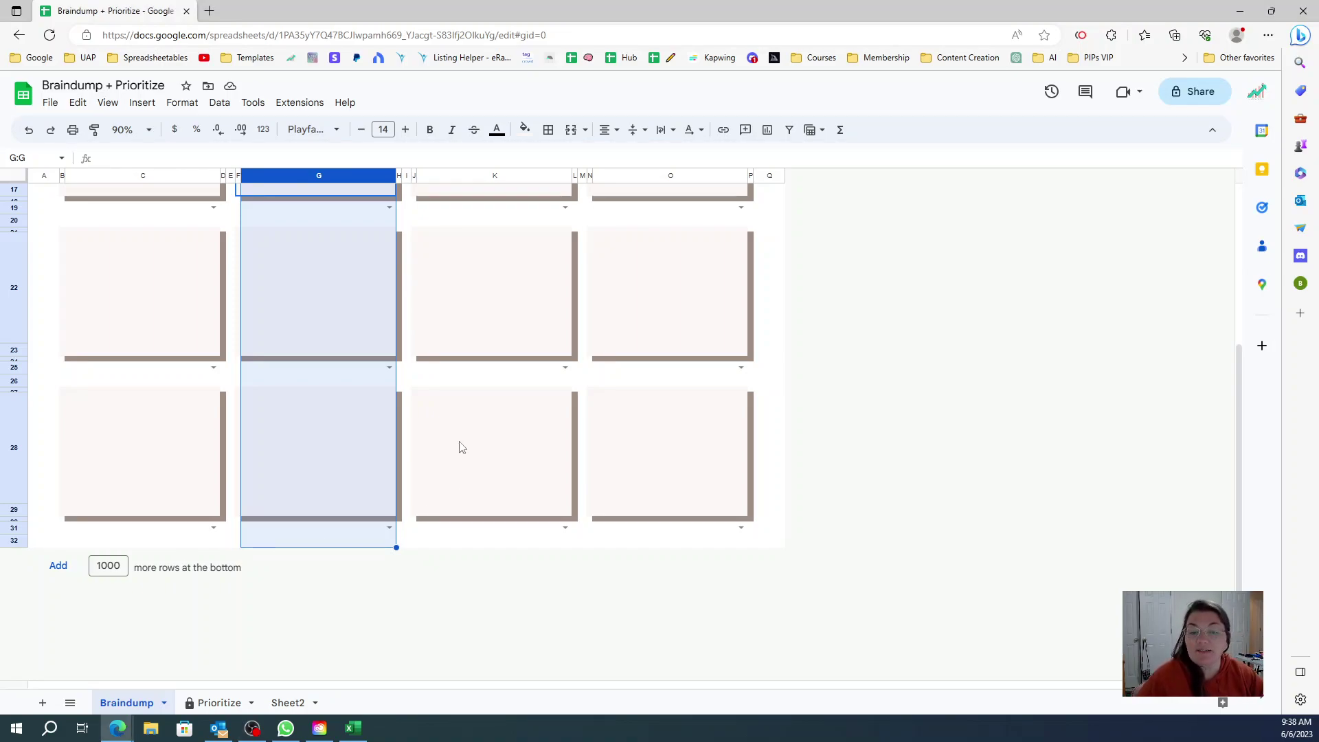
Insert one empty column to the right of column Q, beside the sticky-note grid
left_click(460, 446)
scroll(460, 447, "up", 5)
scroll(444, 449, "up", 3)
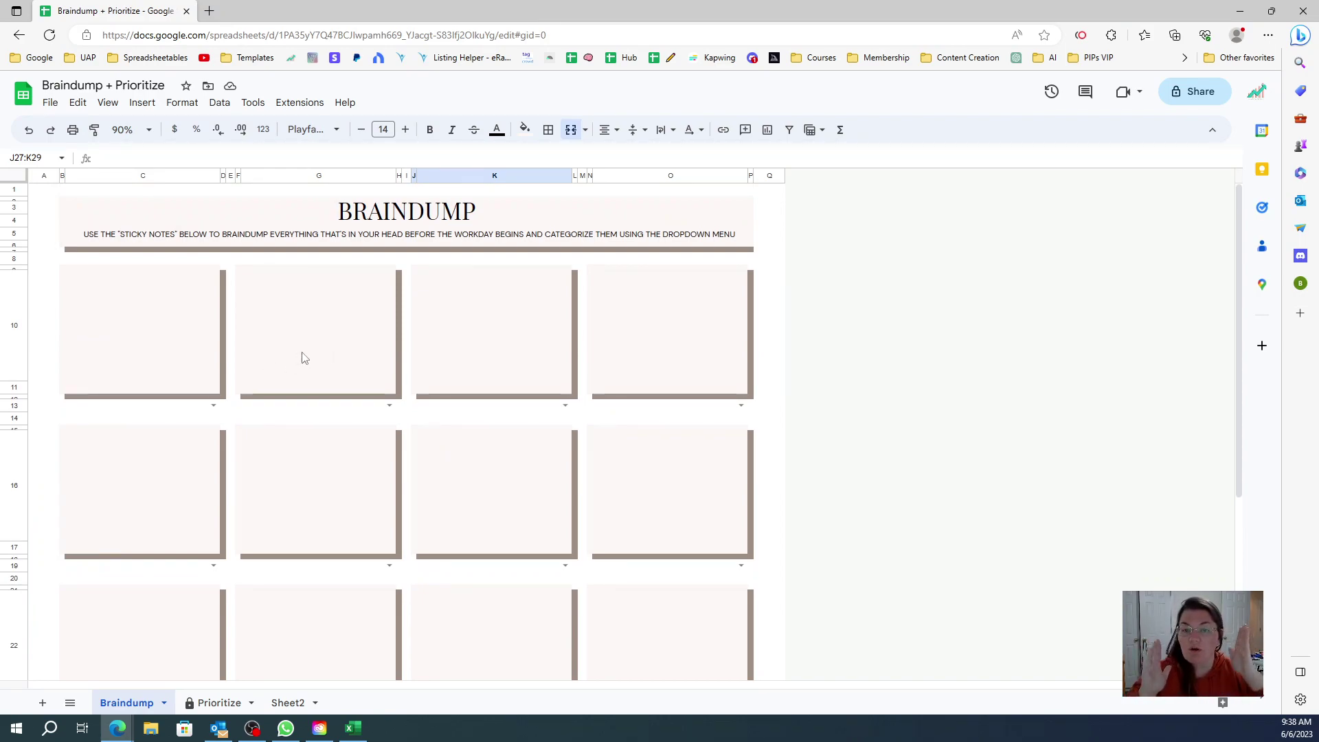
left_click(627, 175)
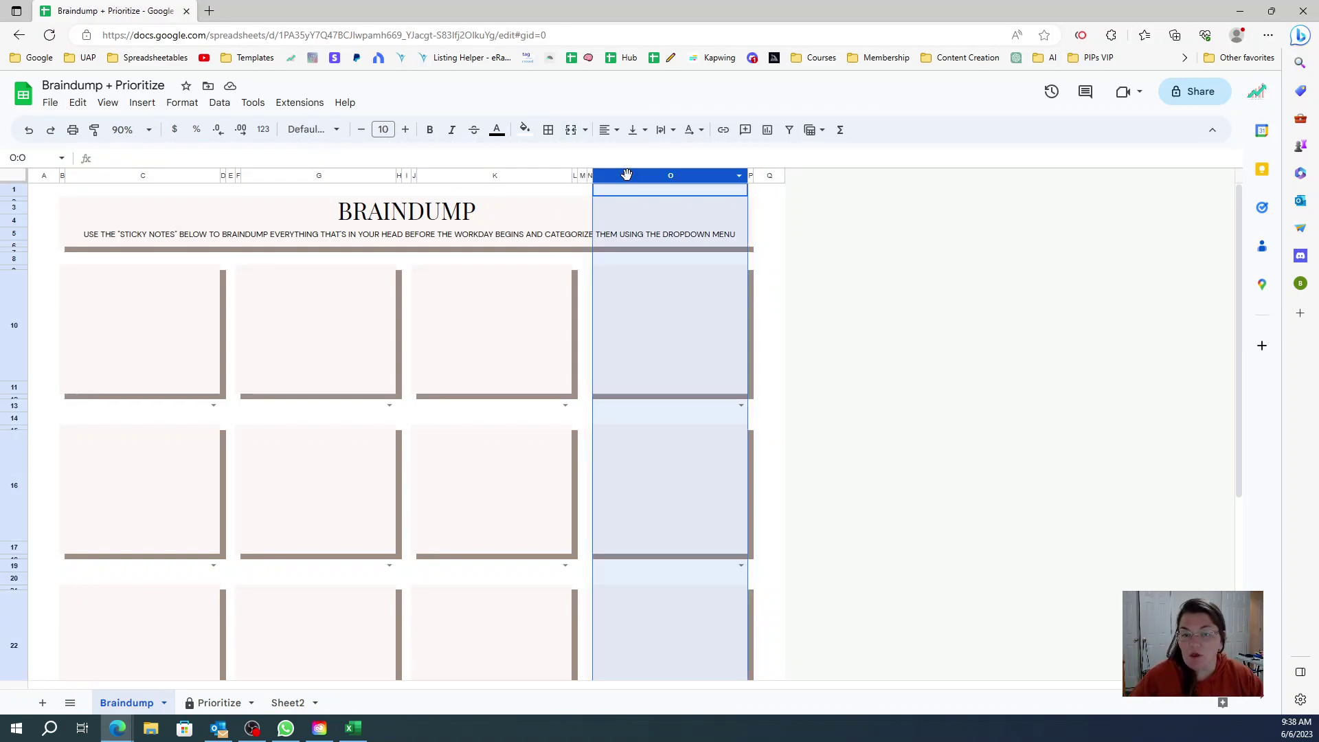
left_click(64, 293)
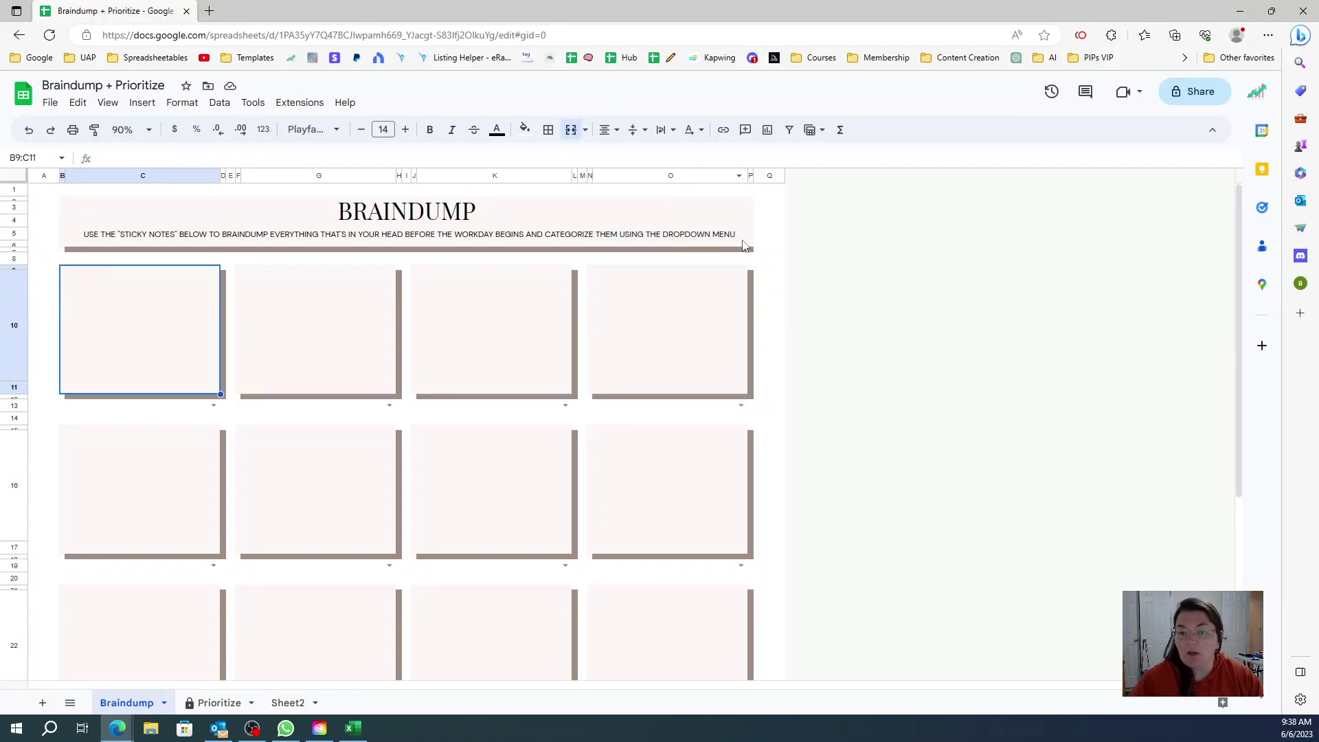
left_click(769, 177)
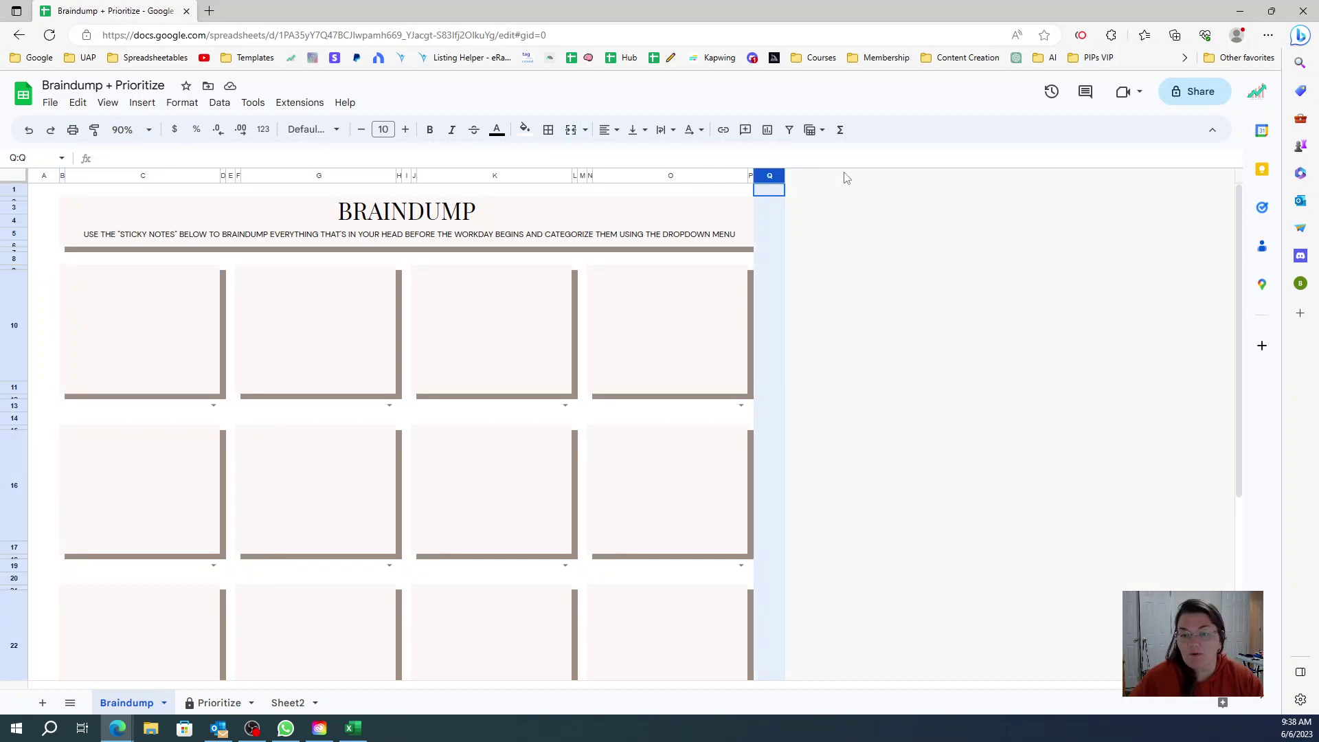
right_click(772, 182)
left_click(843, 316)
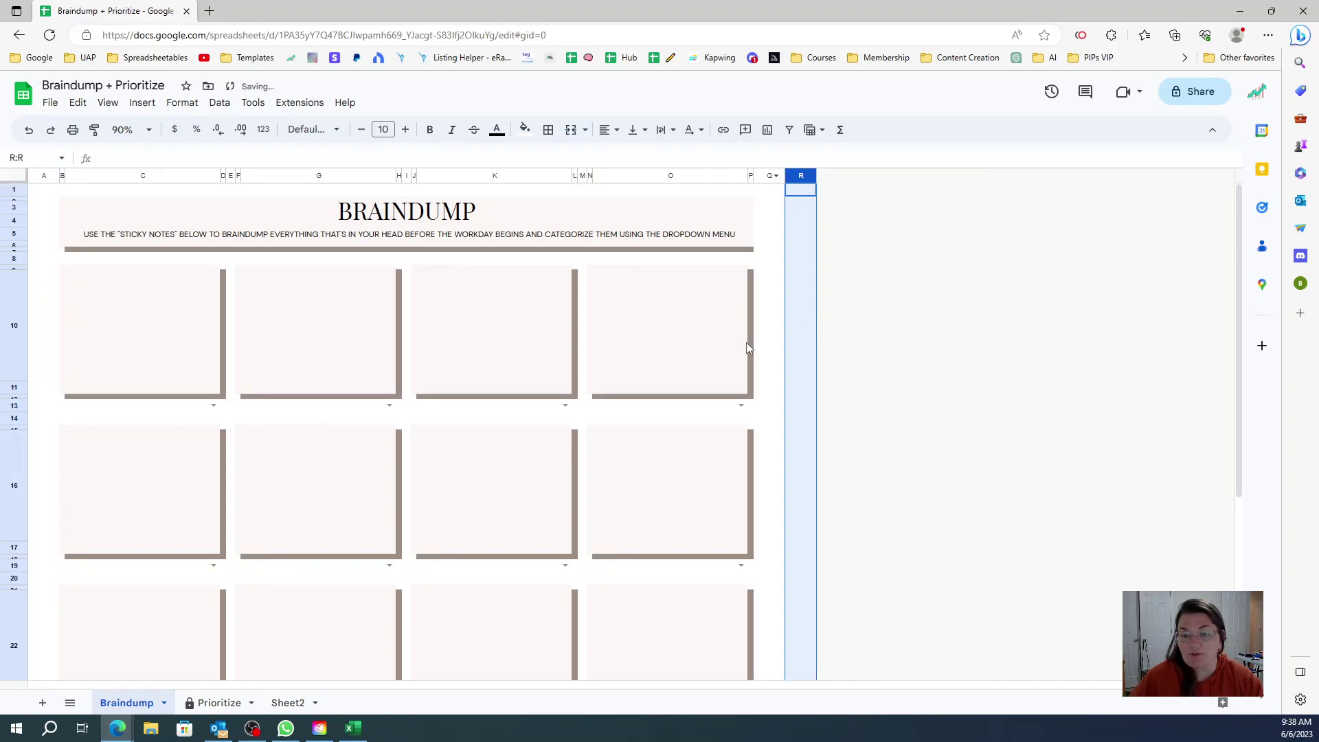
left_click(723, 331)
Copy the top-right sticky note block and paste it into column R beside the grid
left_click(725, 225)
left_click(715, 288)
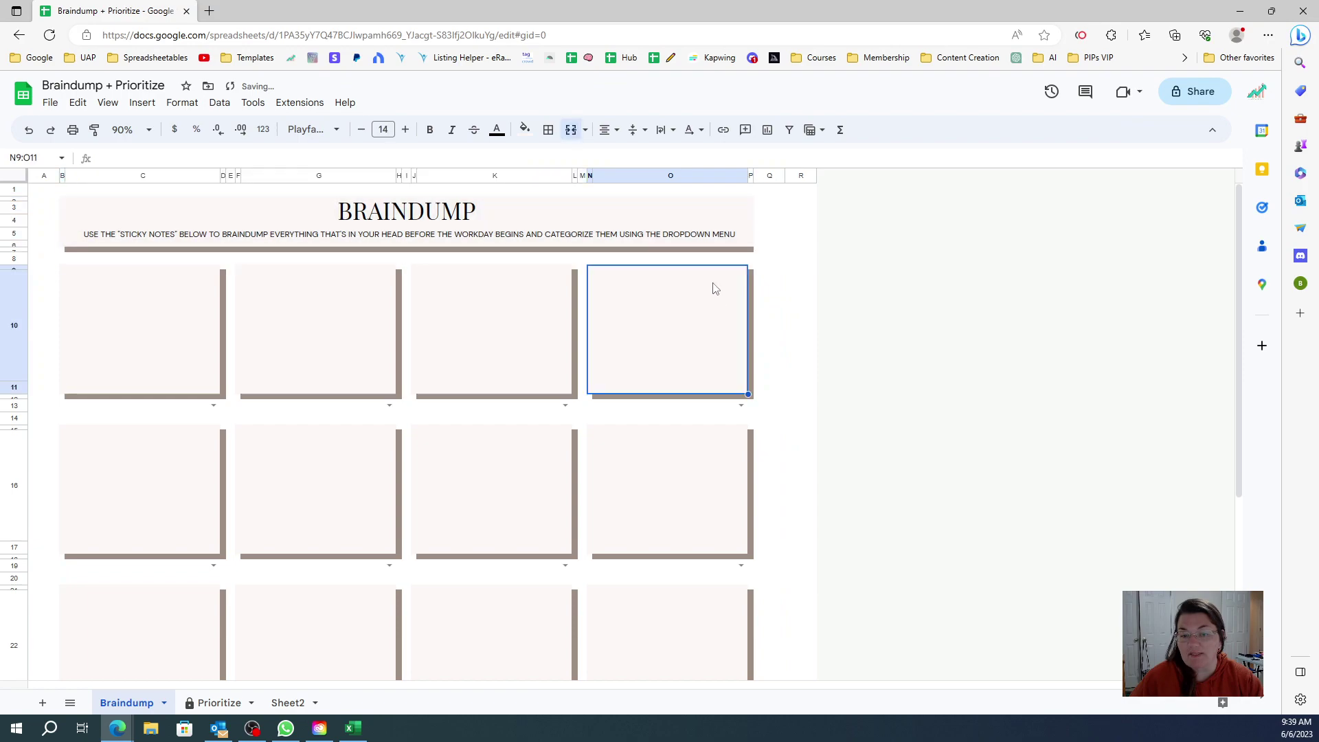
mouse_move(716, 286)
left_mouse_down()
mouse_move(744, 425)
mouse_move(750, 412)
left_mouse_up()
key("ctrl+c")
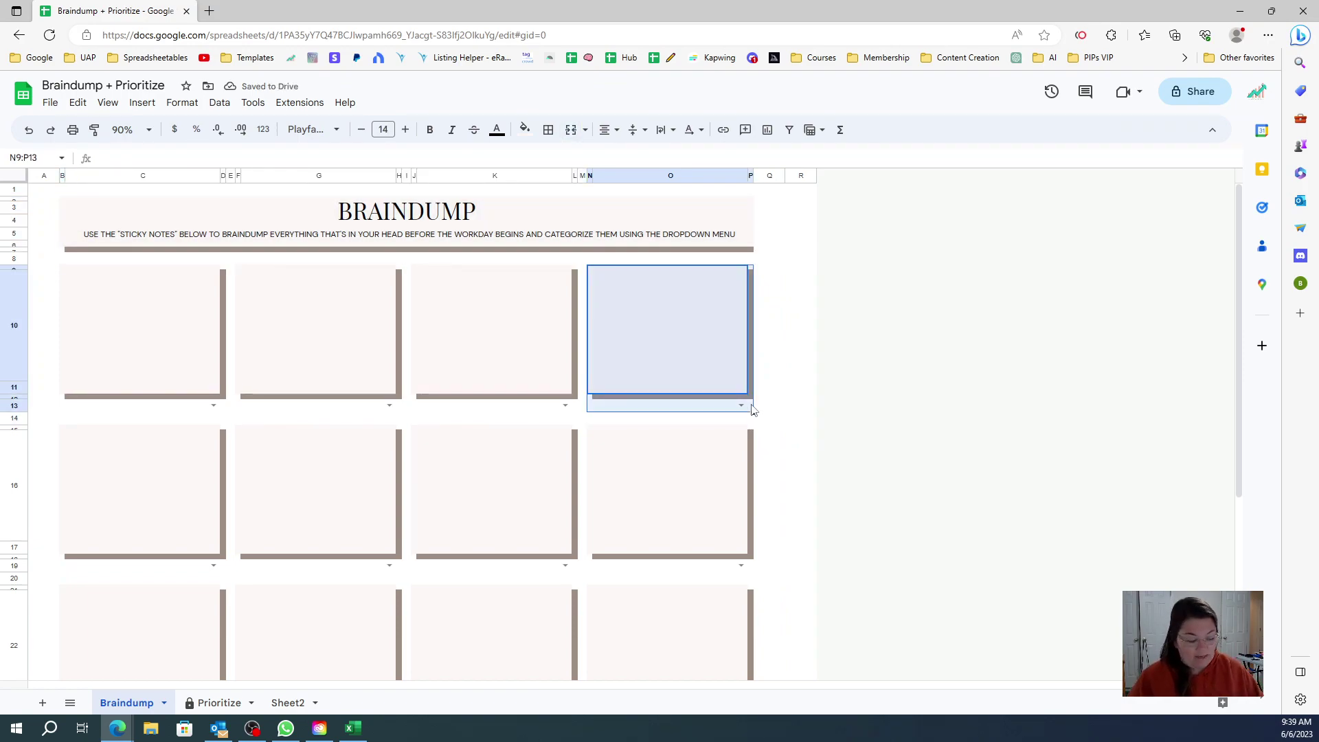
left_click(786, 278)
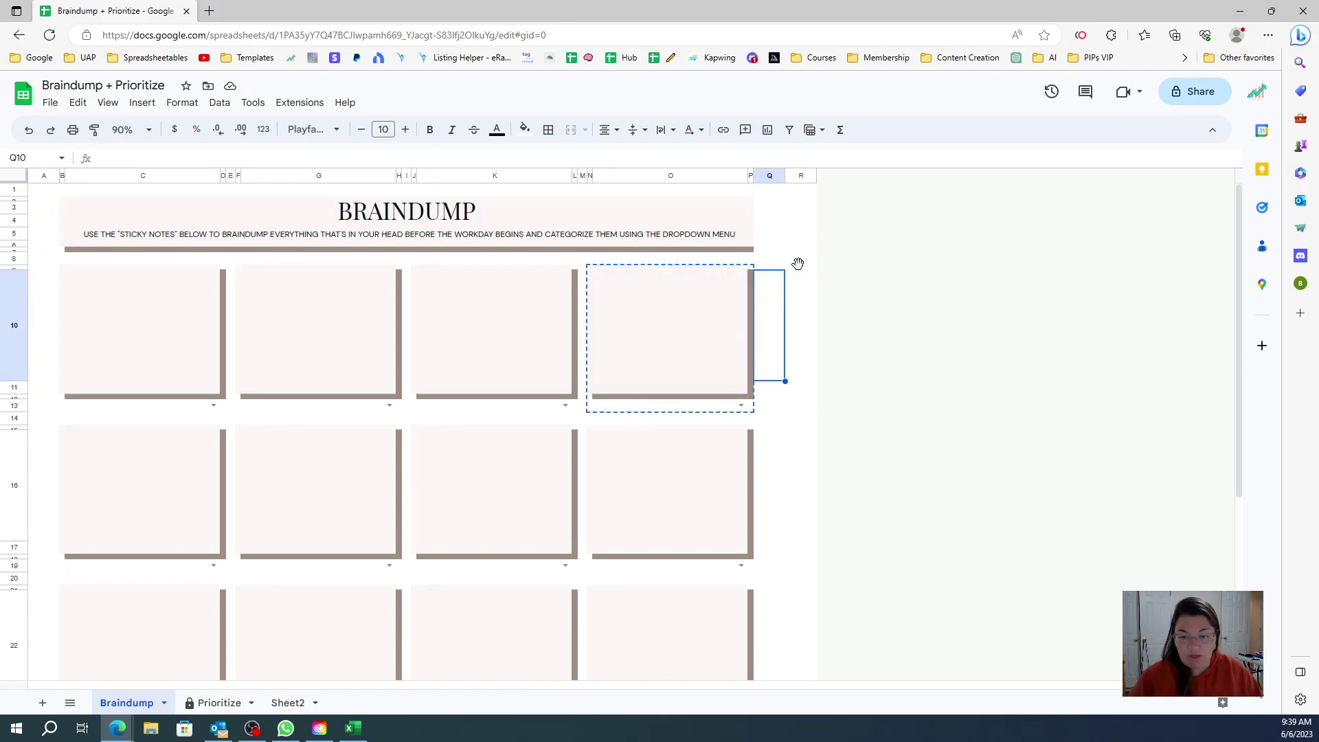
left_click(801, 270)
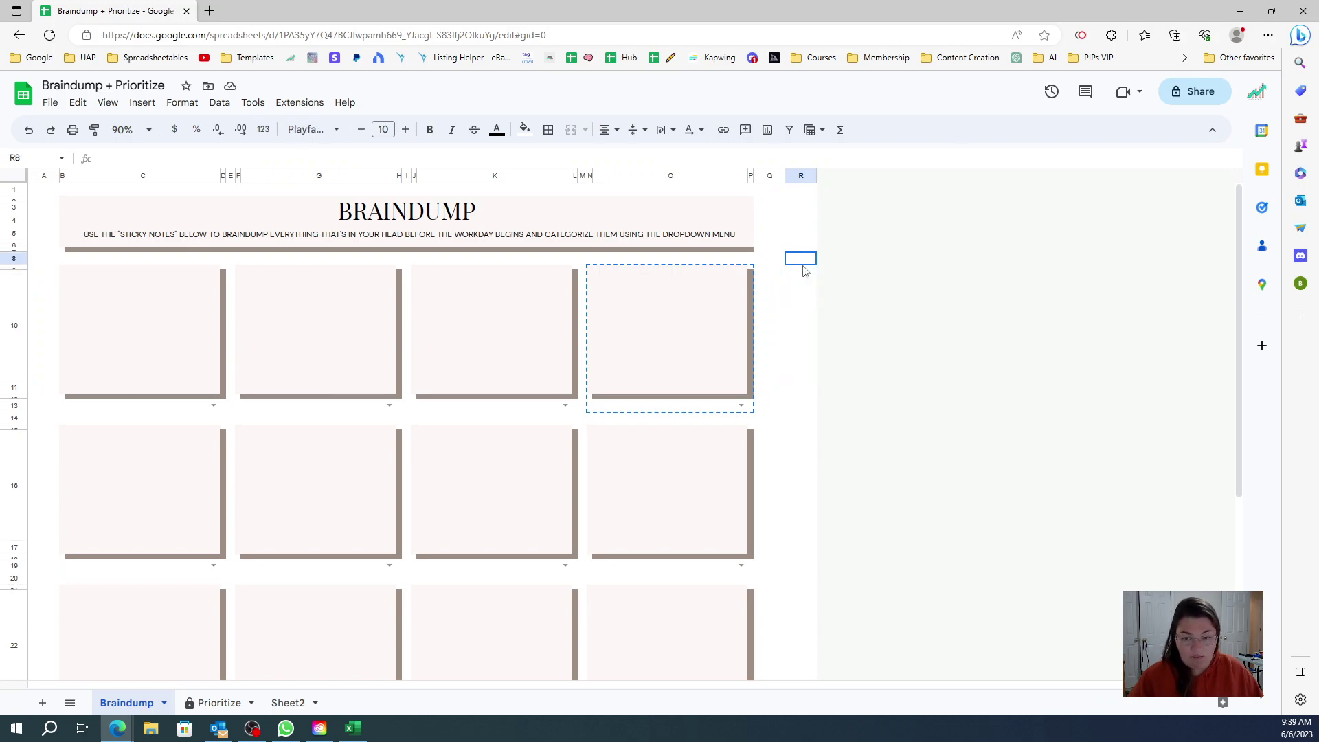
key("ctrl+v")
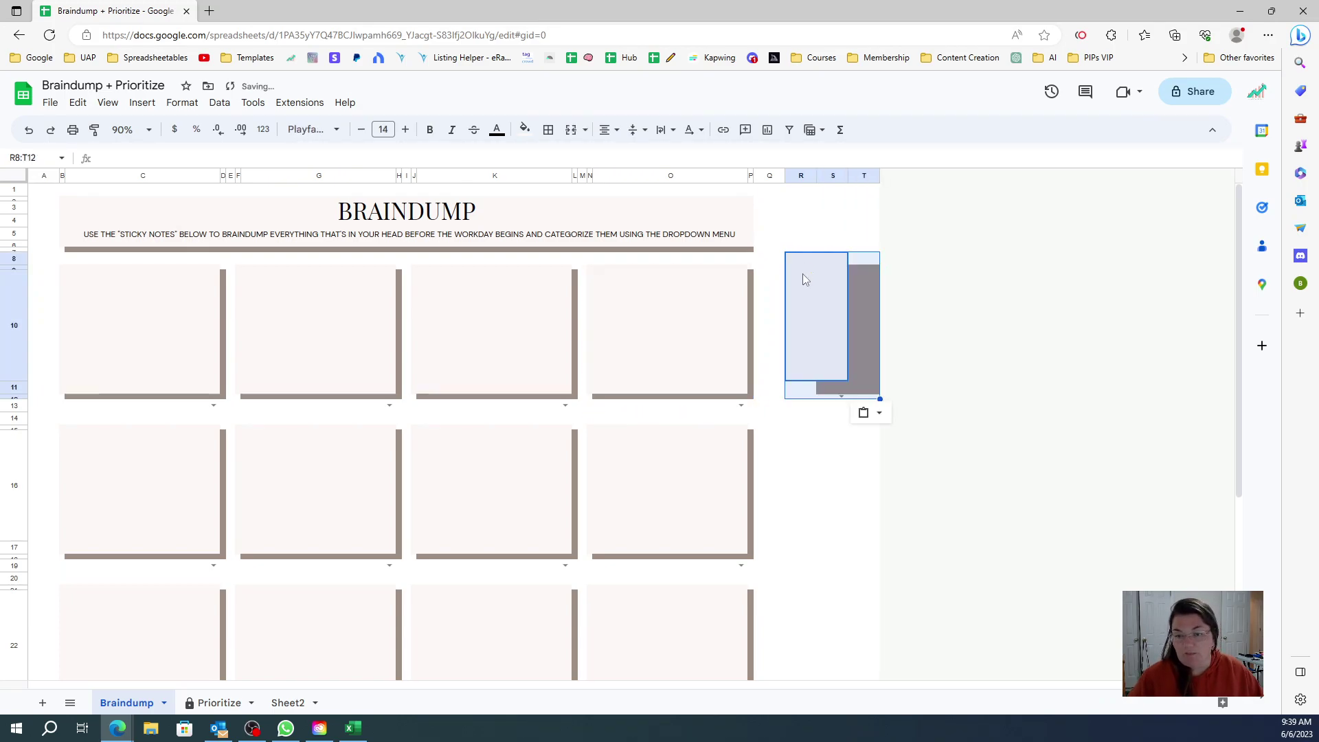
left_click(830, 446)
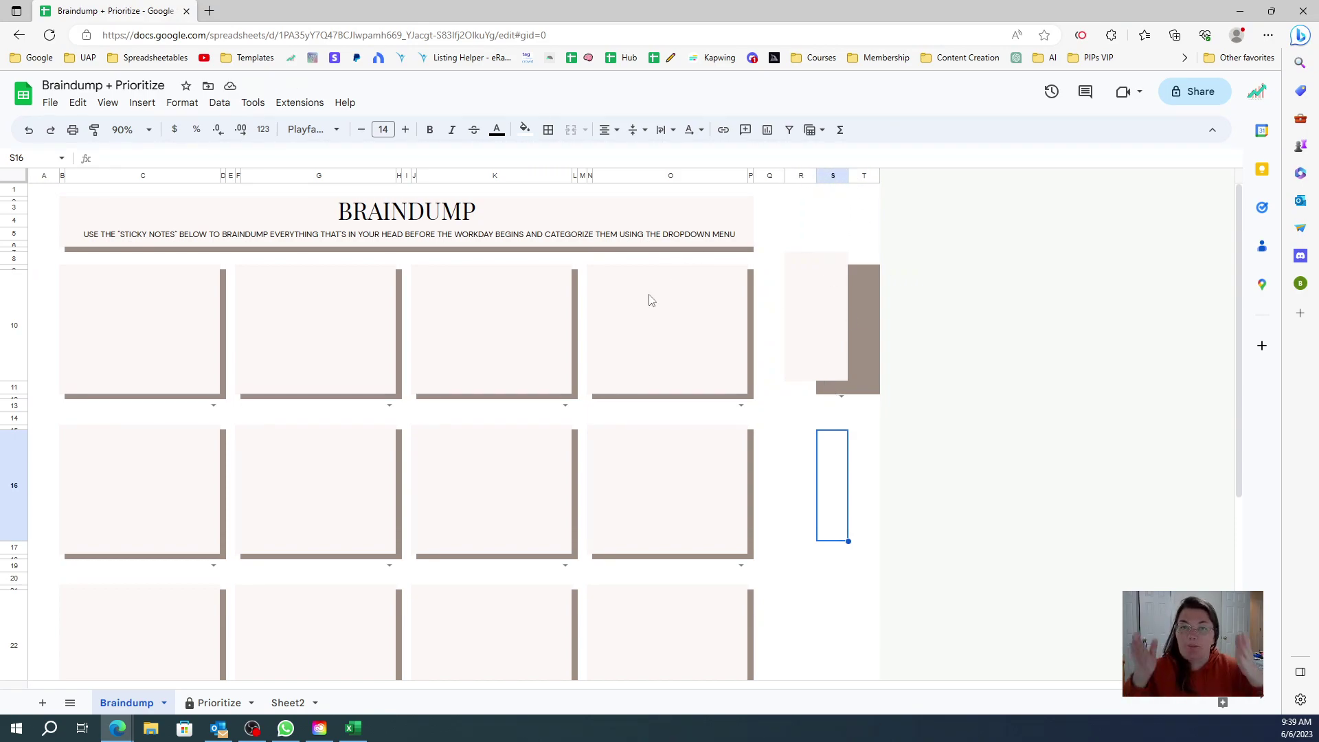
Compare the pasted note's size against the original top-right note
left_click(670, 175)
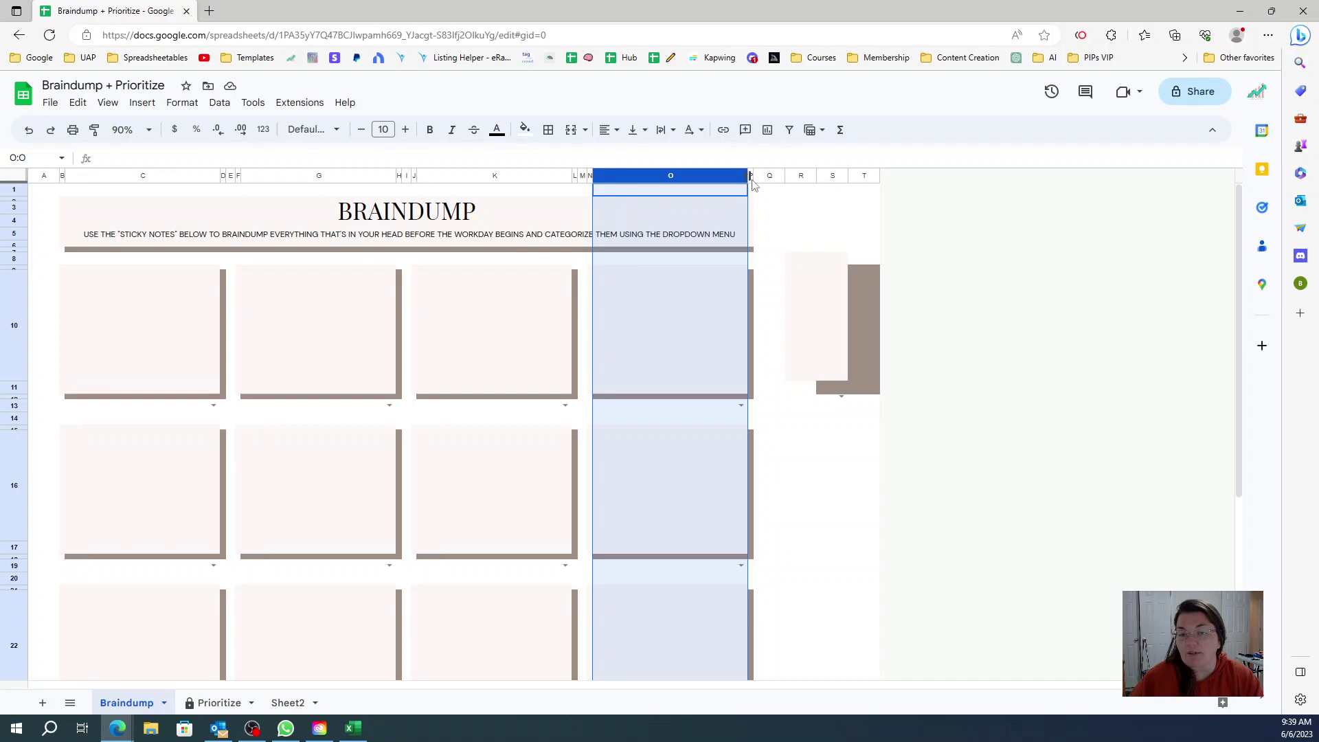
left_click(803, 275)
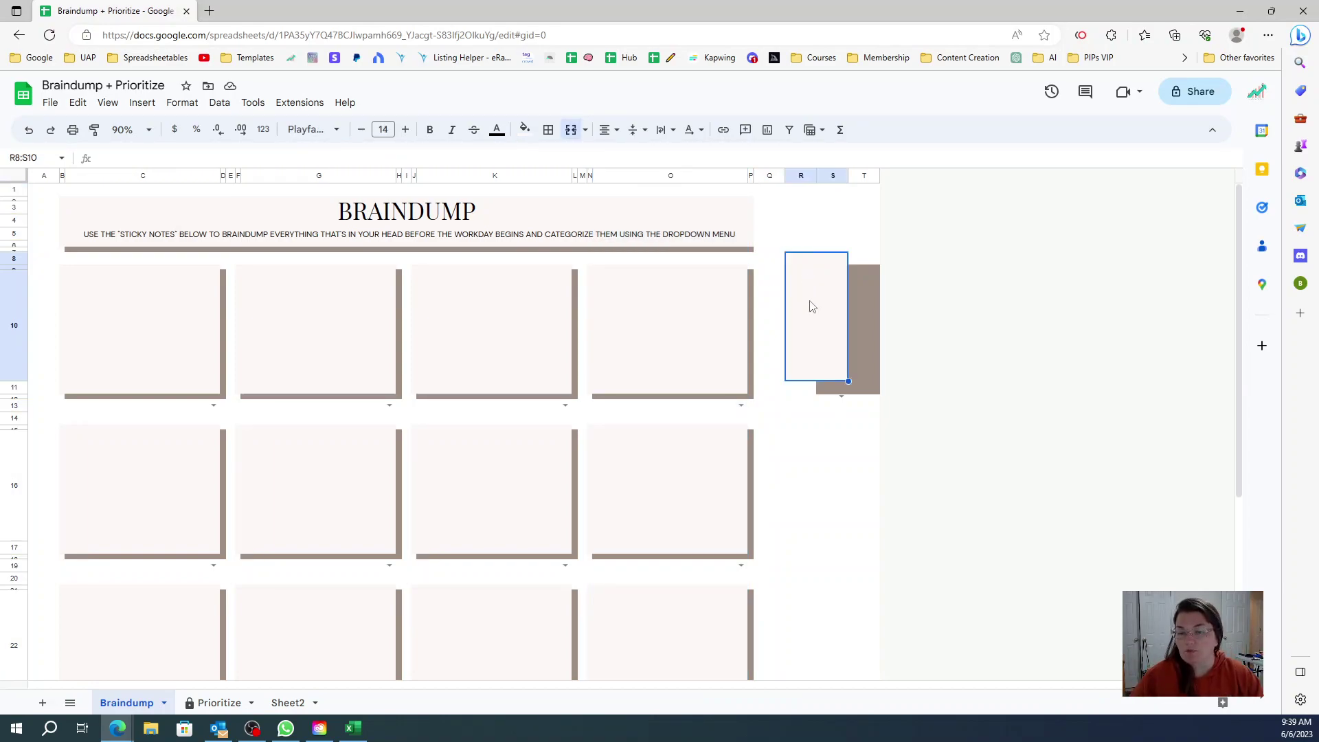
left_click(613, 358)
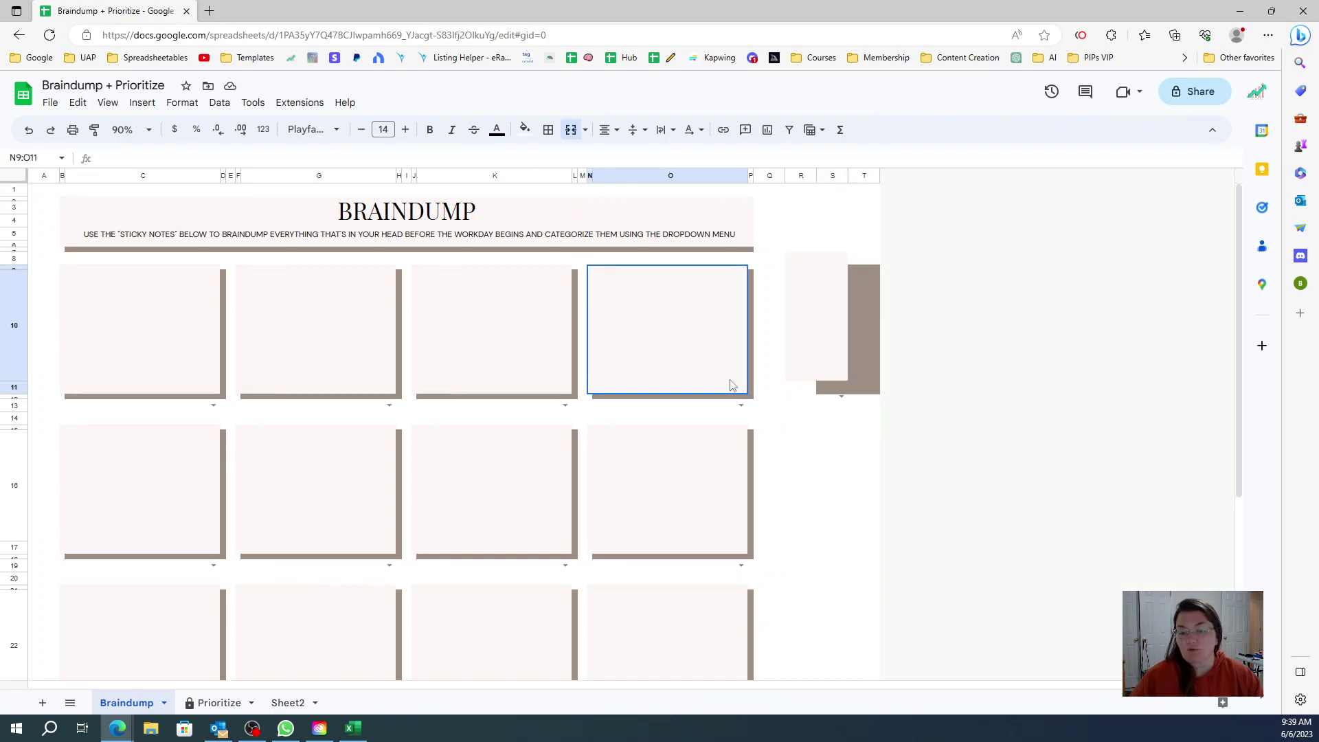
left_click(752, 401, "shift")
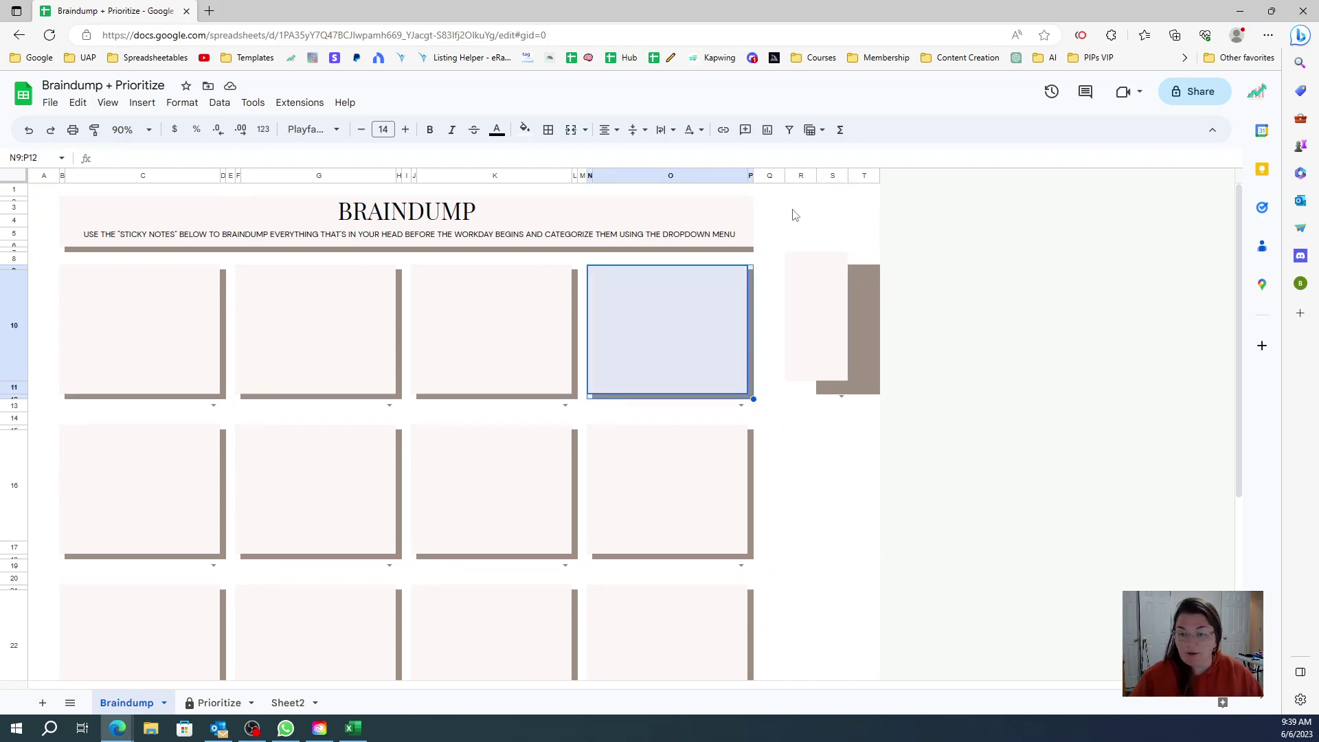
Clear all formatting from columns R–T, then check gap cell M10 and shadow cell P10
left_click_drag(802, 176, 864, 175)
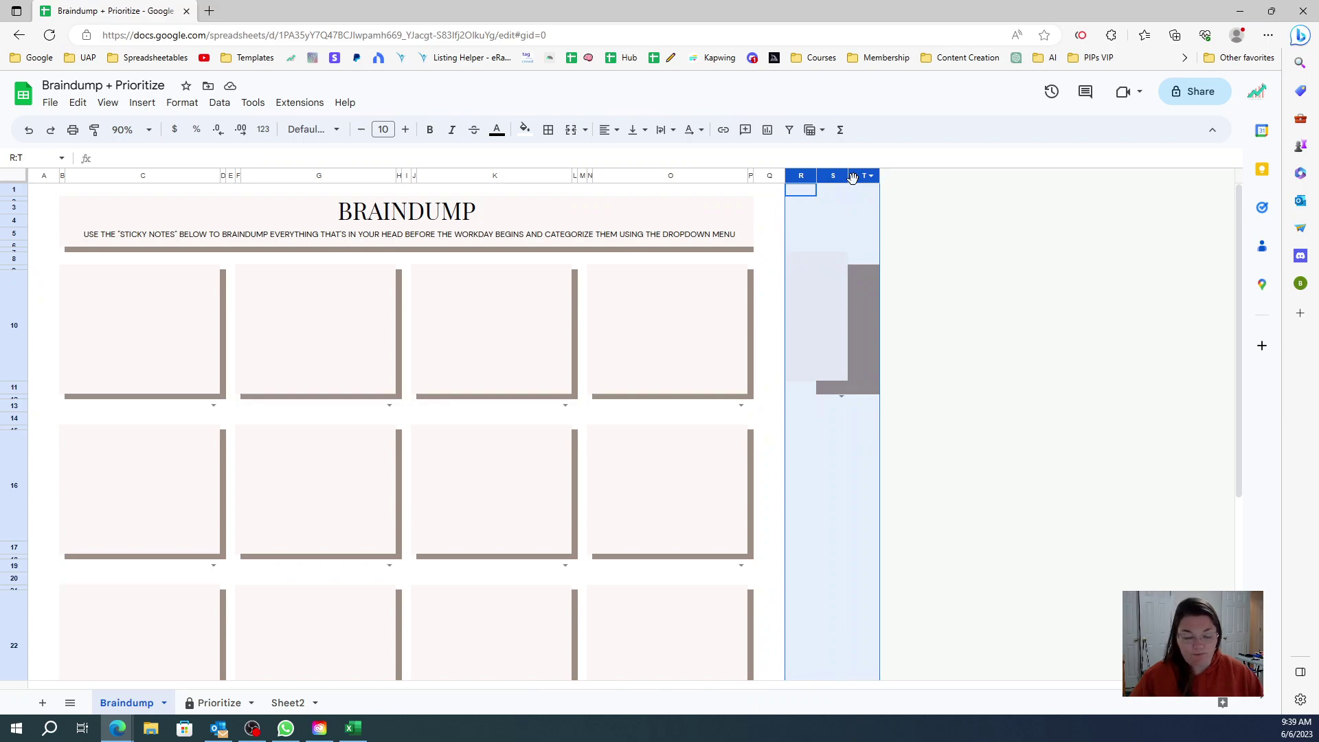
left_click(182, 103)
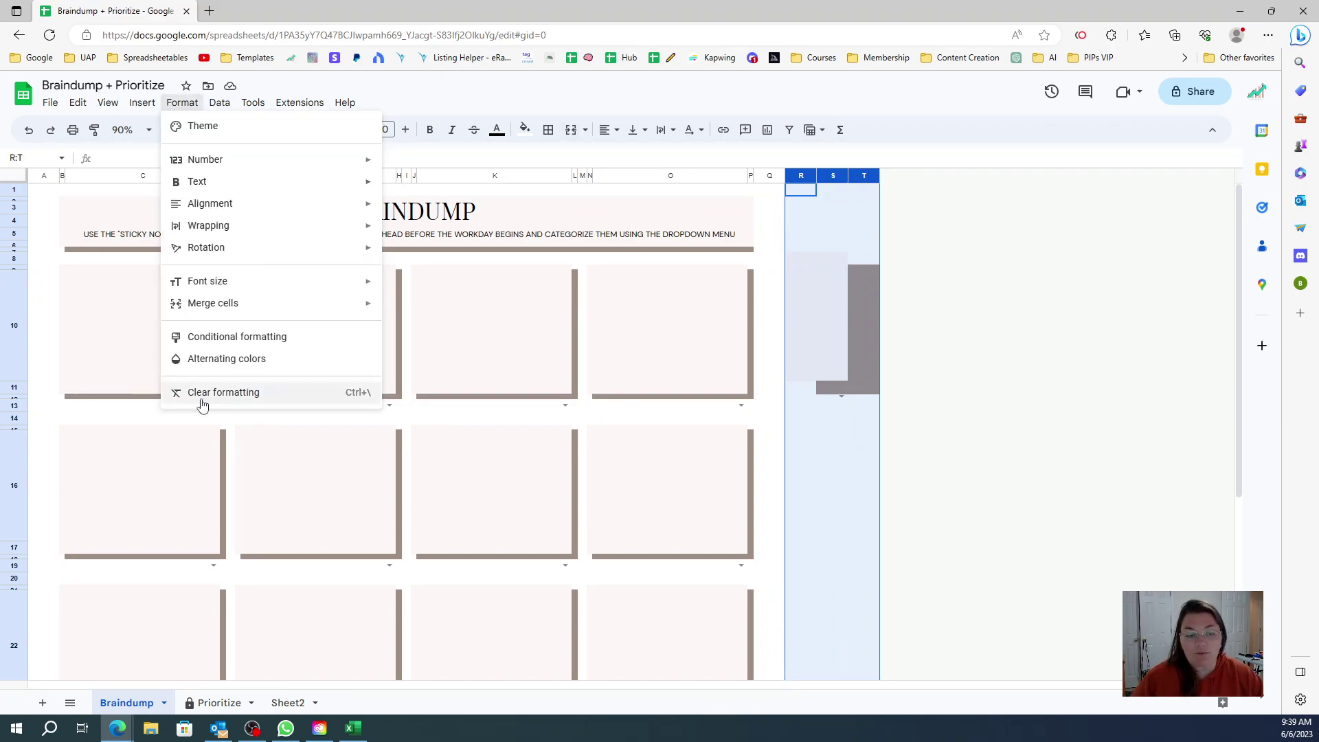
left_click(222, 392)
left_click(861, 351)
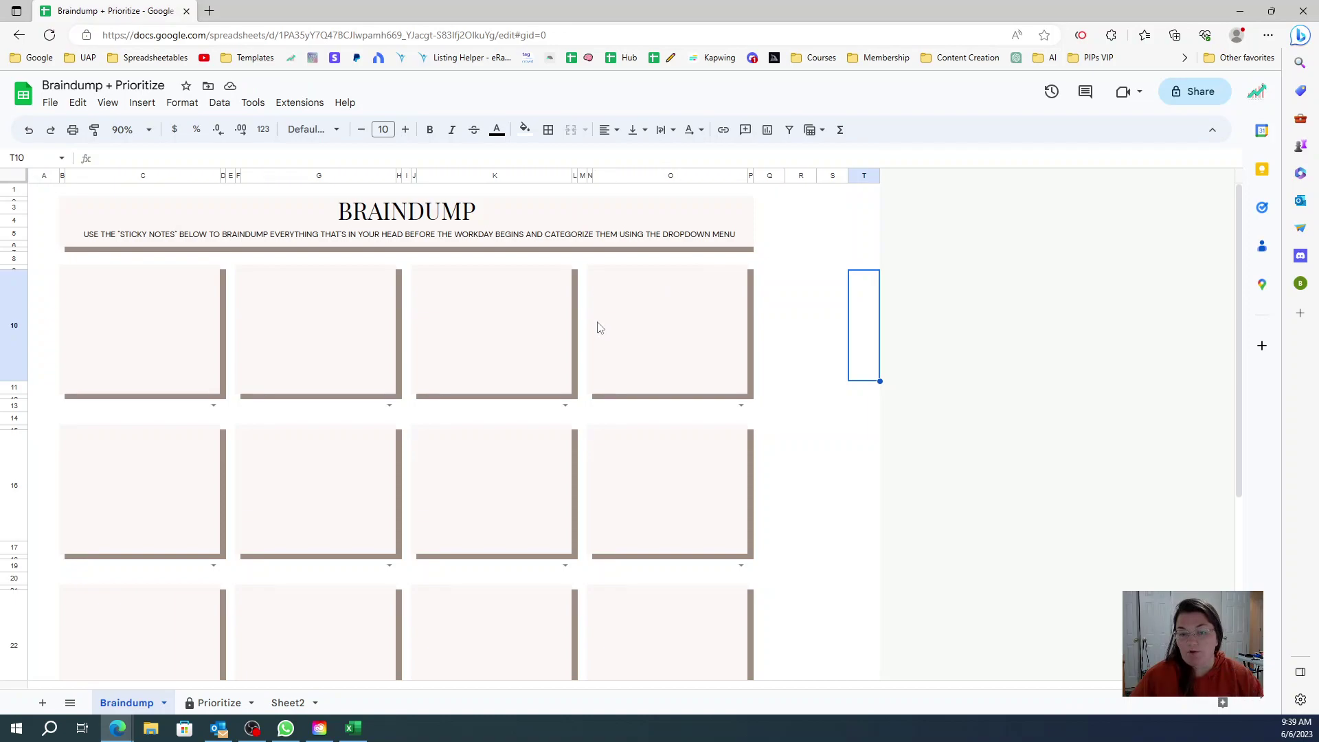
left_click(581, 288)
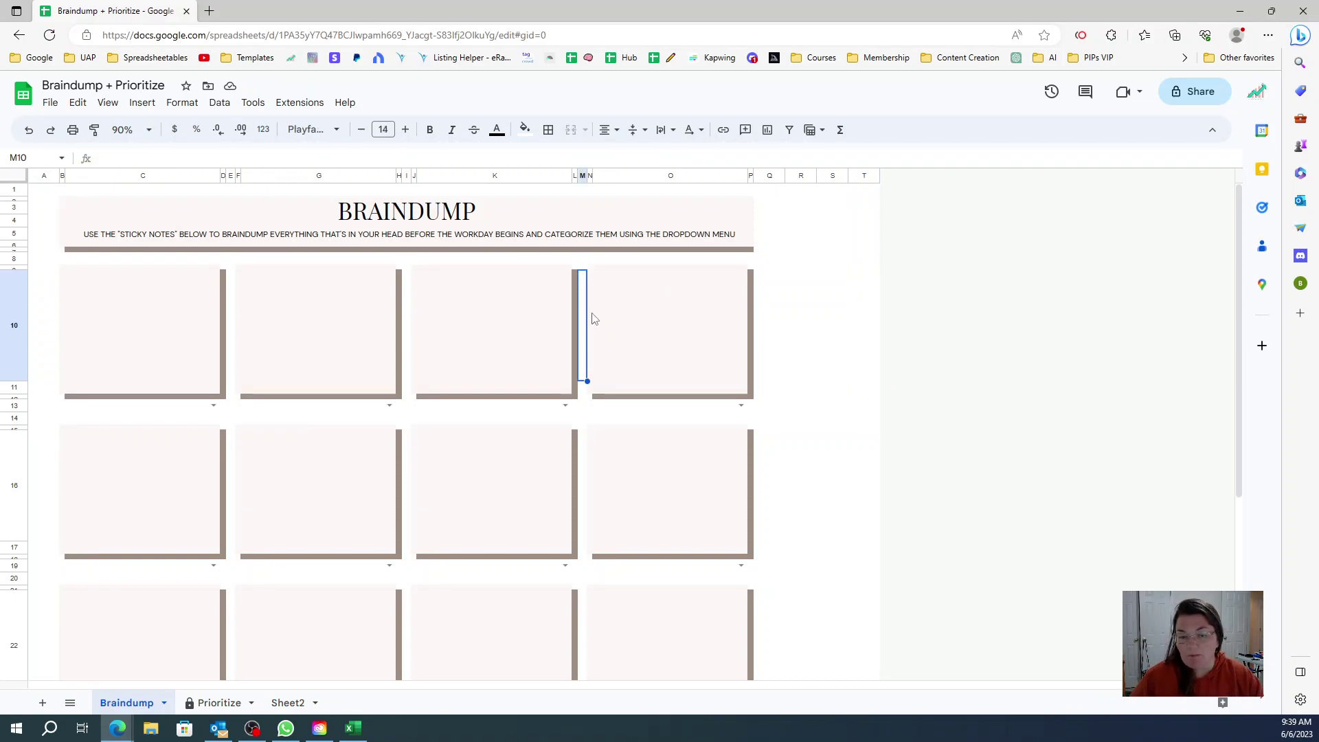
left_click(747, 311)
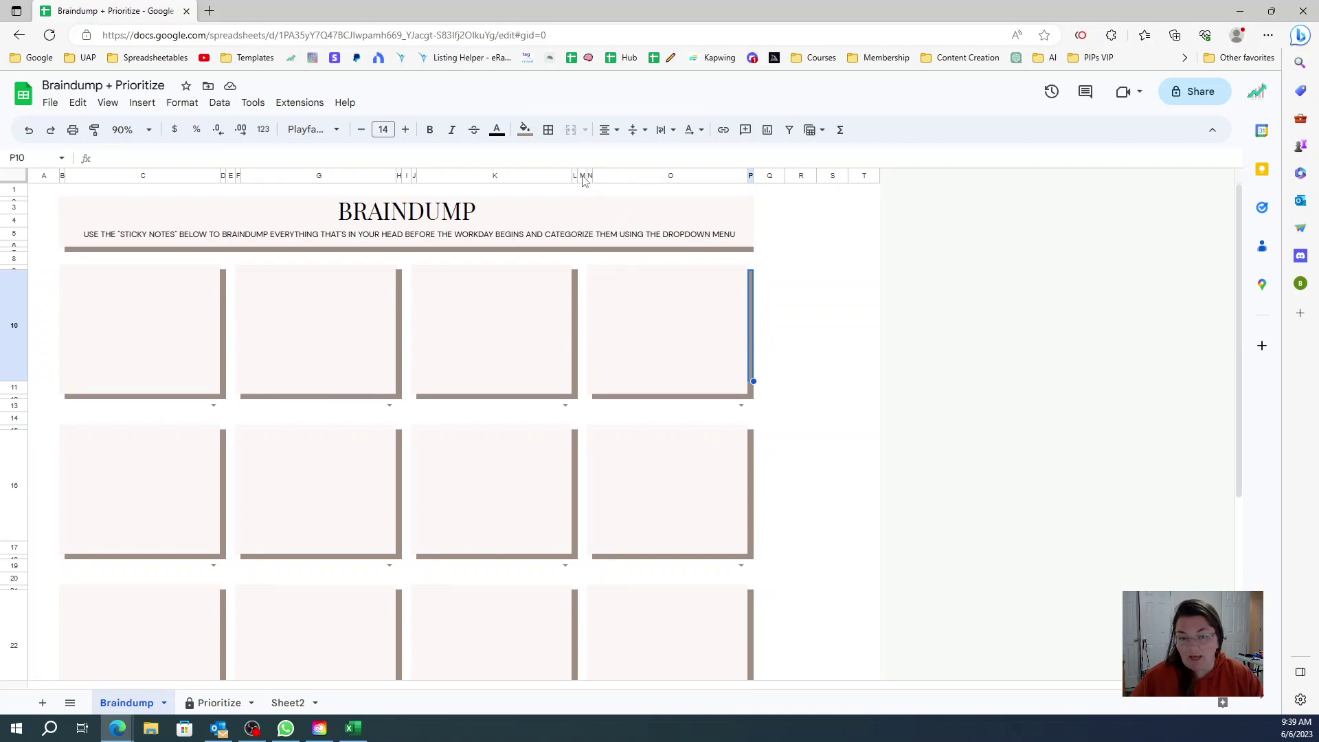
Copy columns M–P of the fourth note column and select column Q as the destination
left_click_drag(582, 175, 622, 174)
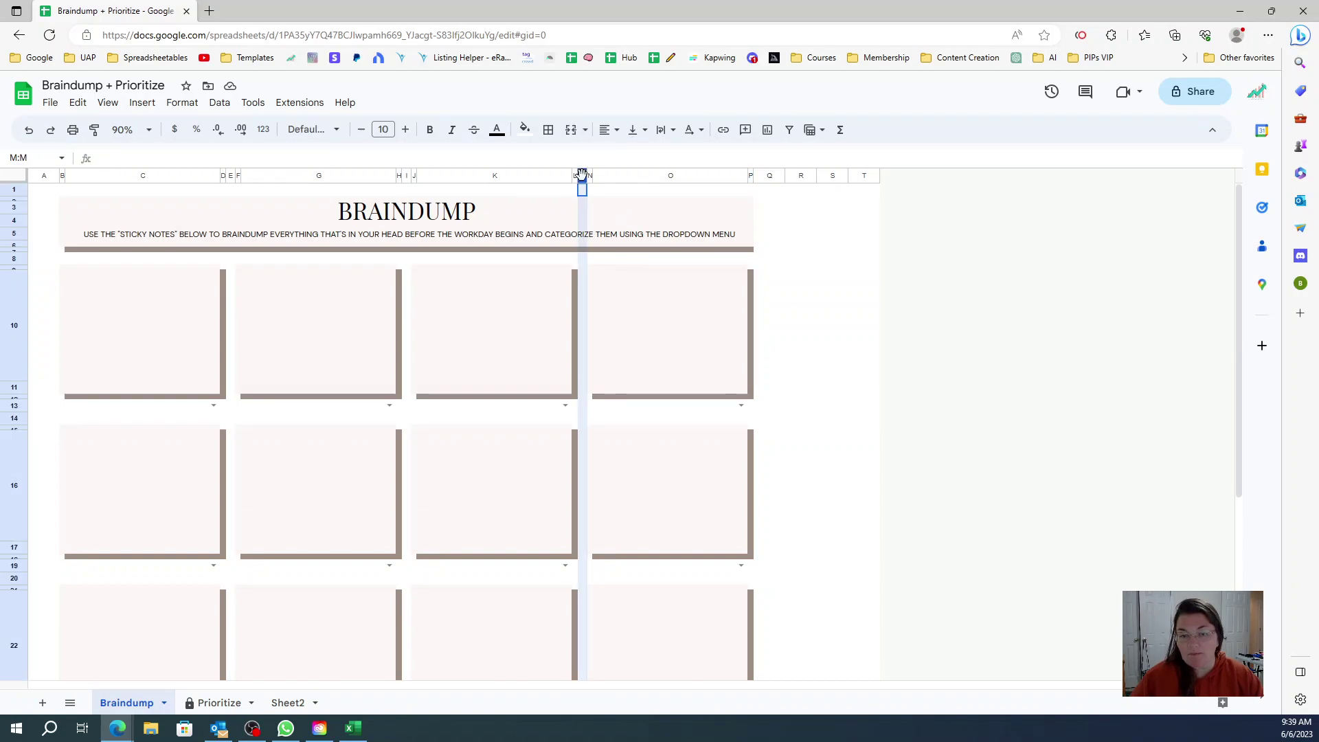
left_click(750, 175, "shift")
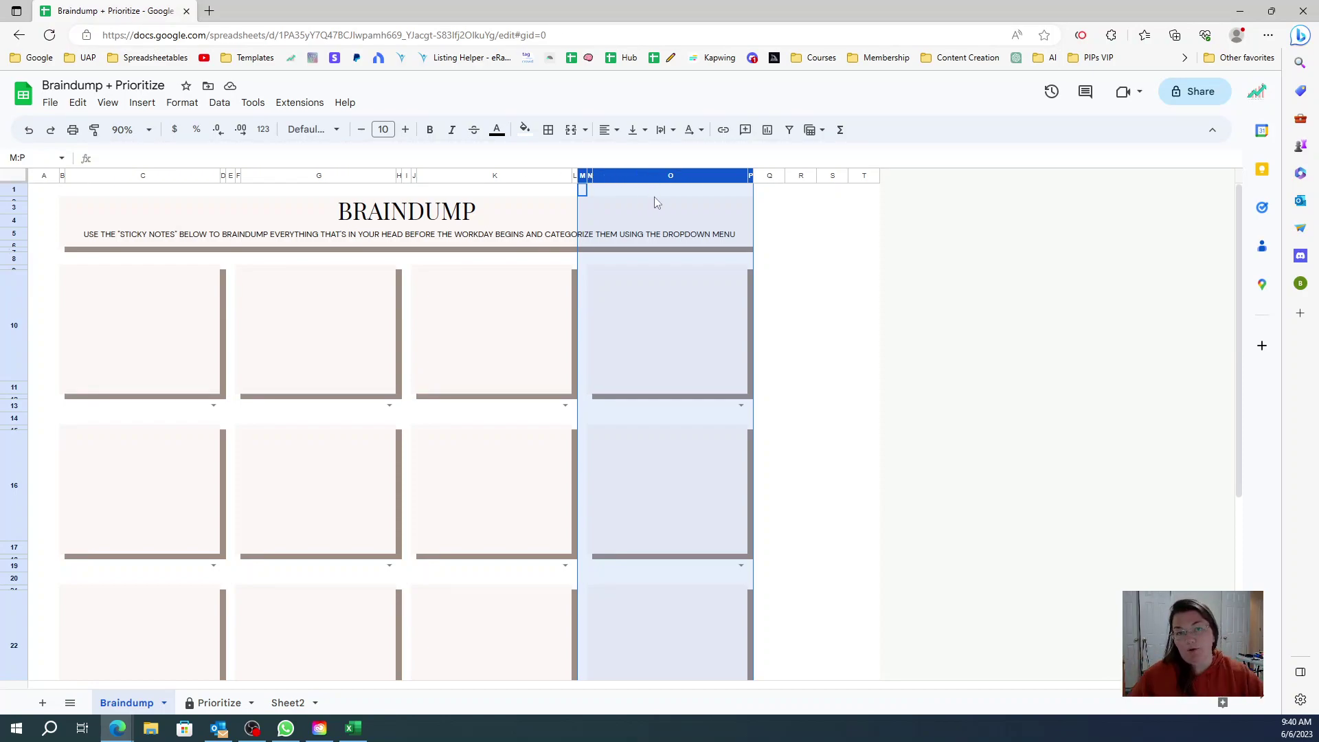
key("ctrl+c")
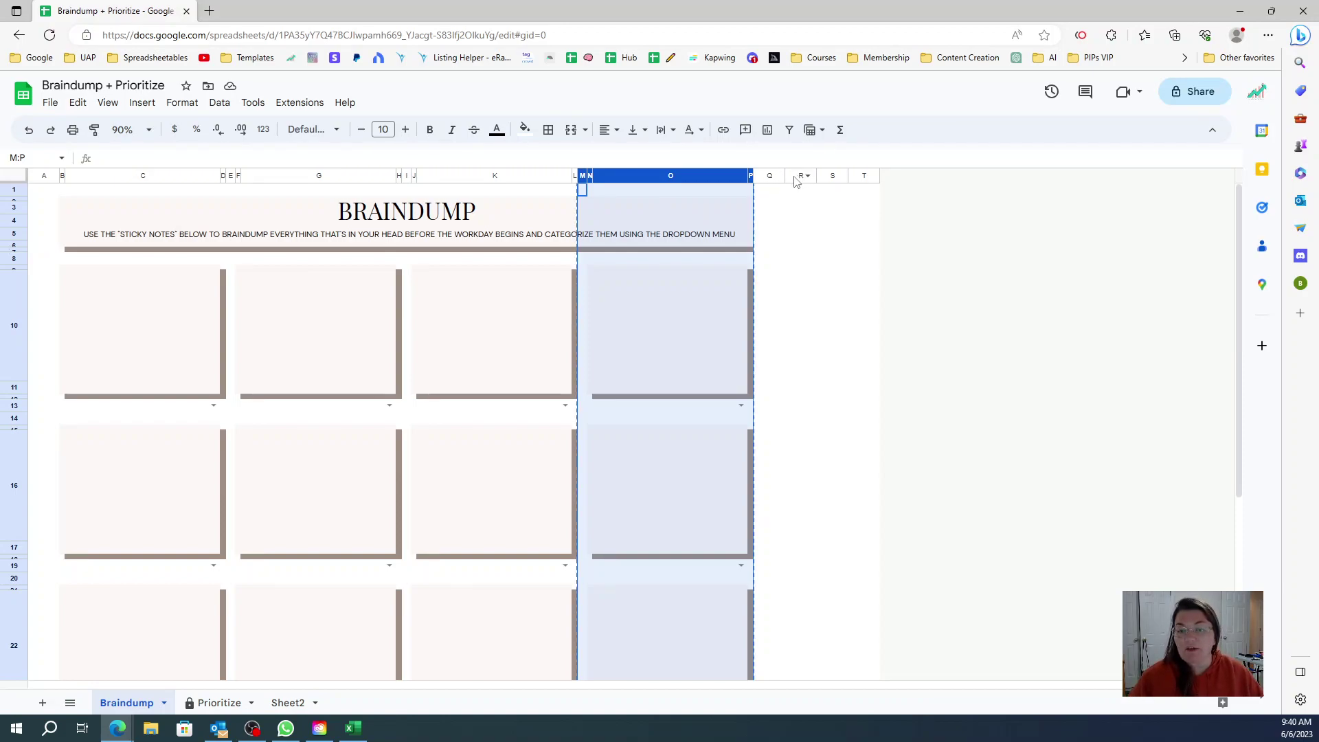
left_click(800, 176)
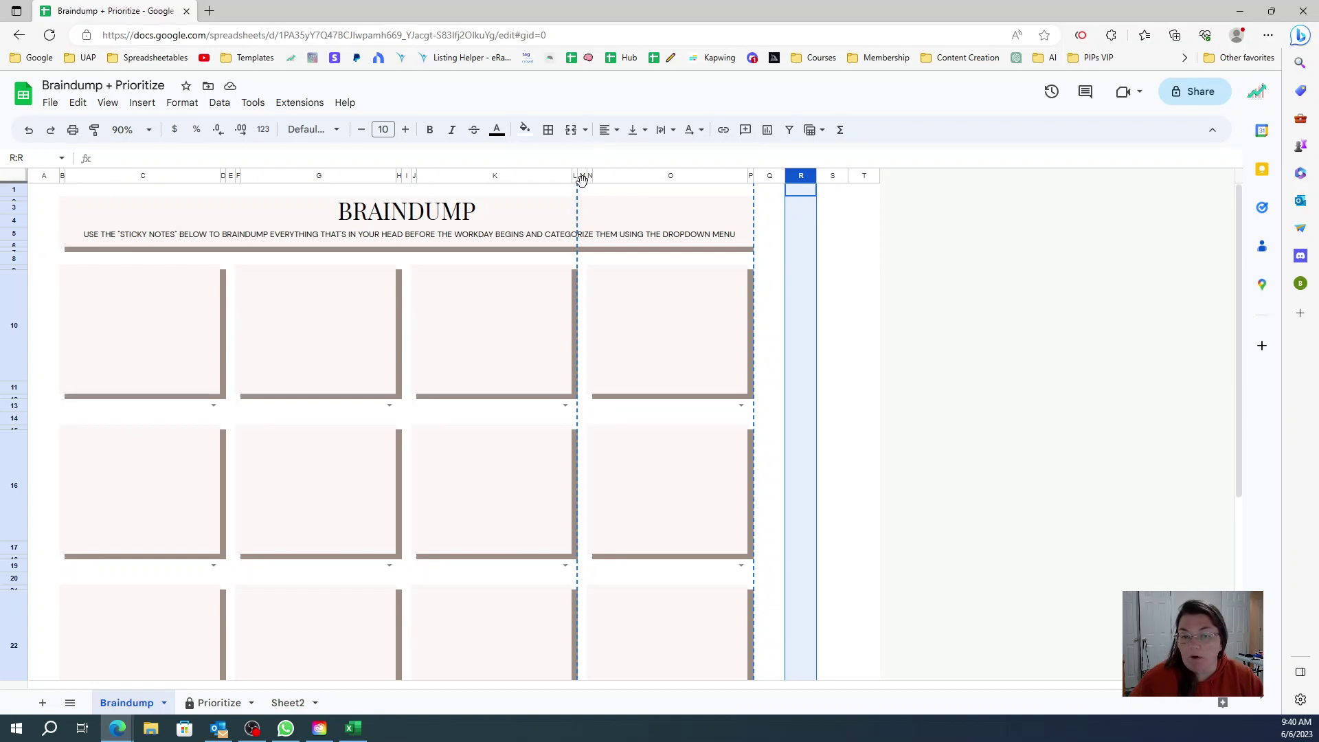
left_click(767, 176)
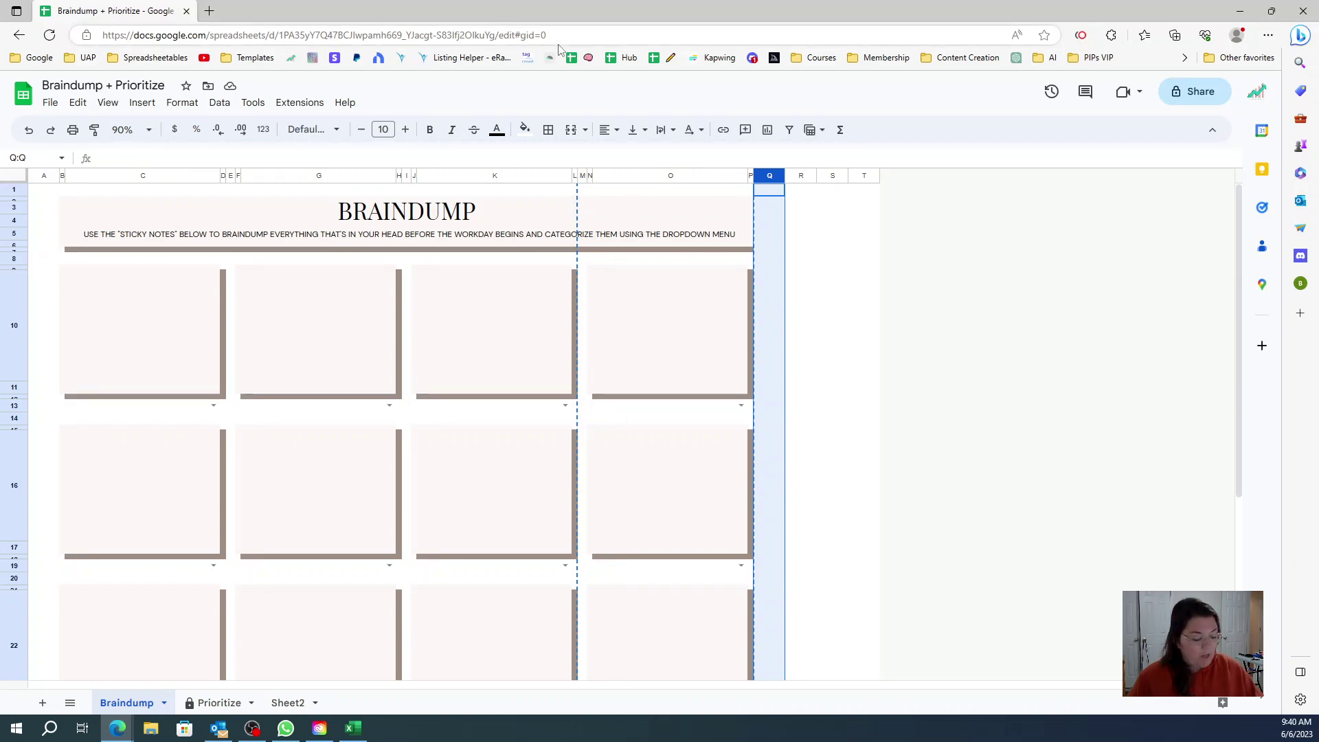
key("ctrl+v")
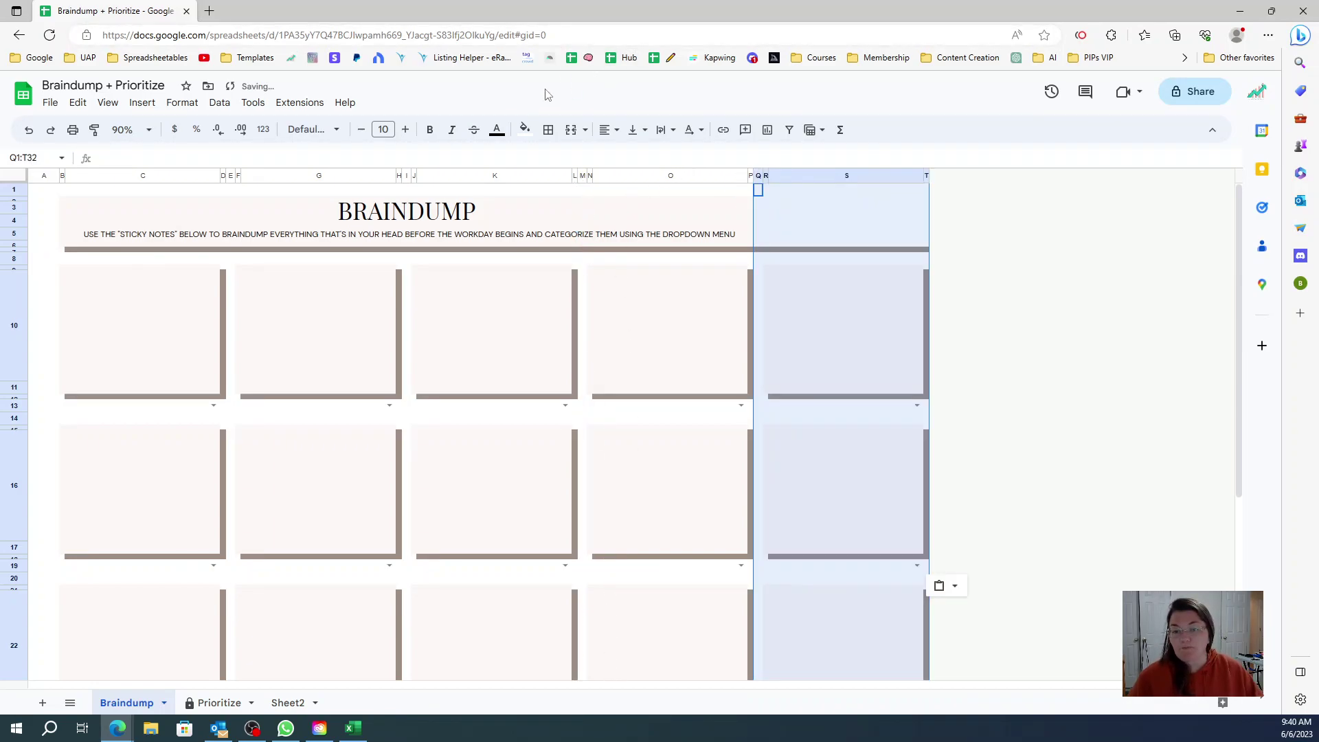
left_click(830, 323)
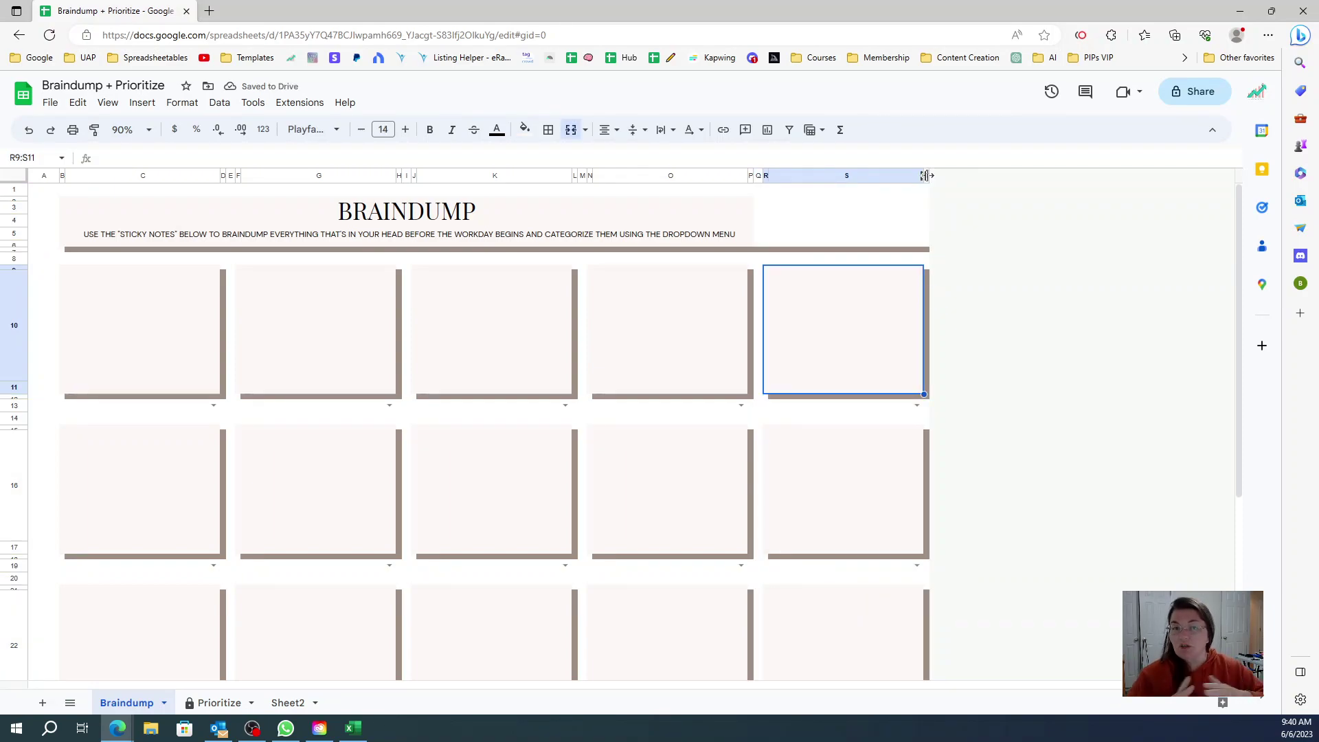
left_click(627, 359)
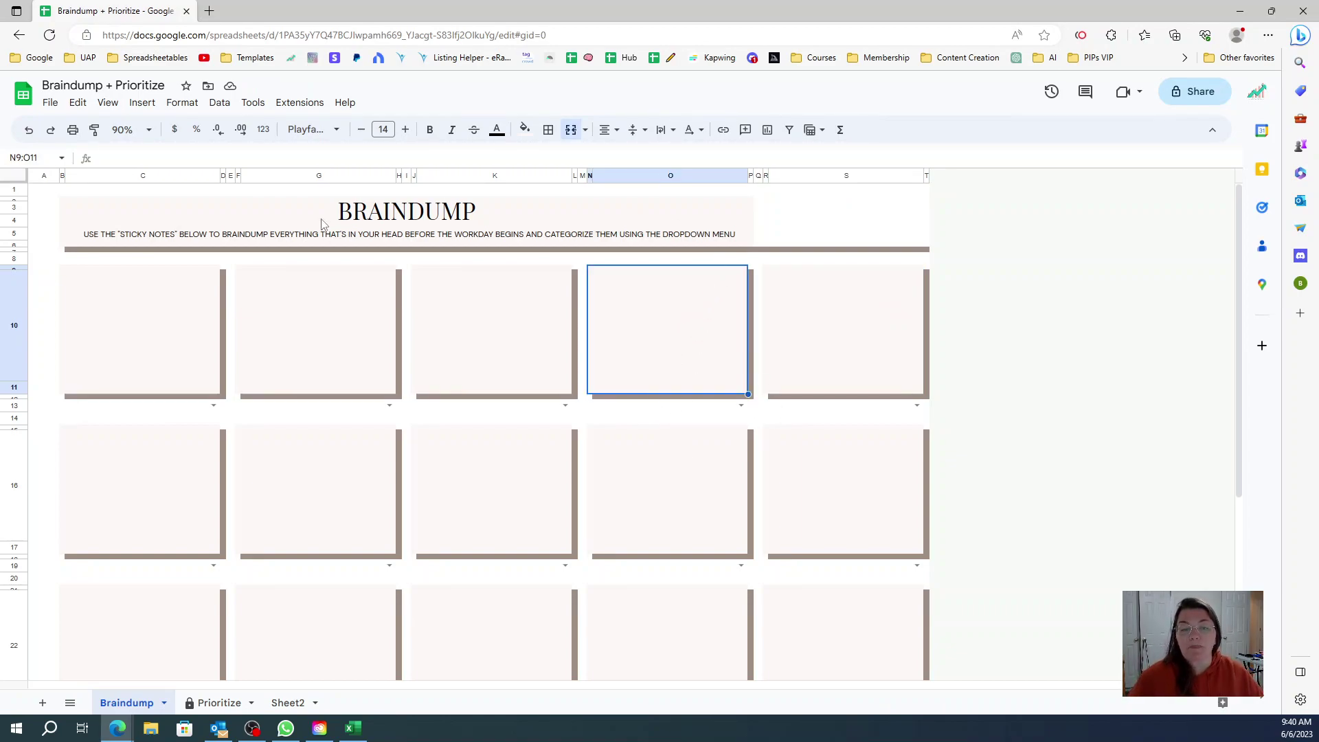
left_click(922, 238)
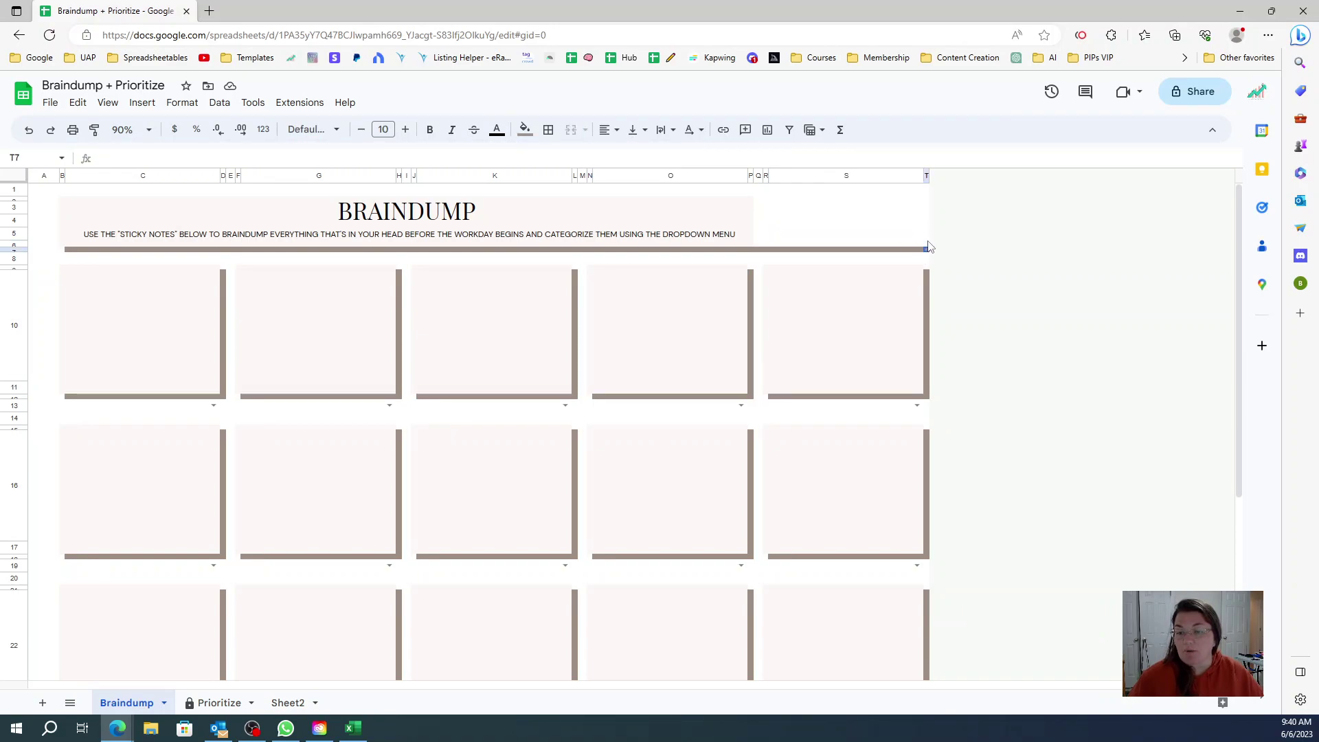
Fill T3:T7 with the custom colour and merge the BRAINDUMP title across B2:S4
left_click_drag(927, 248, 927, 208)
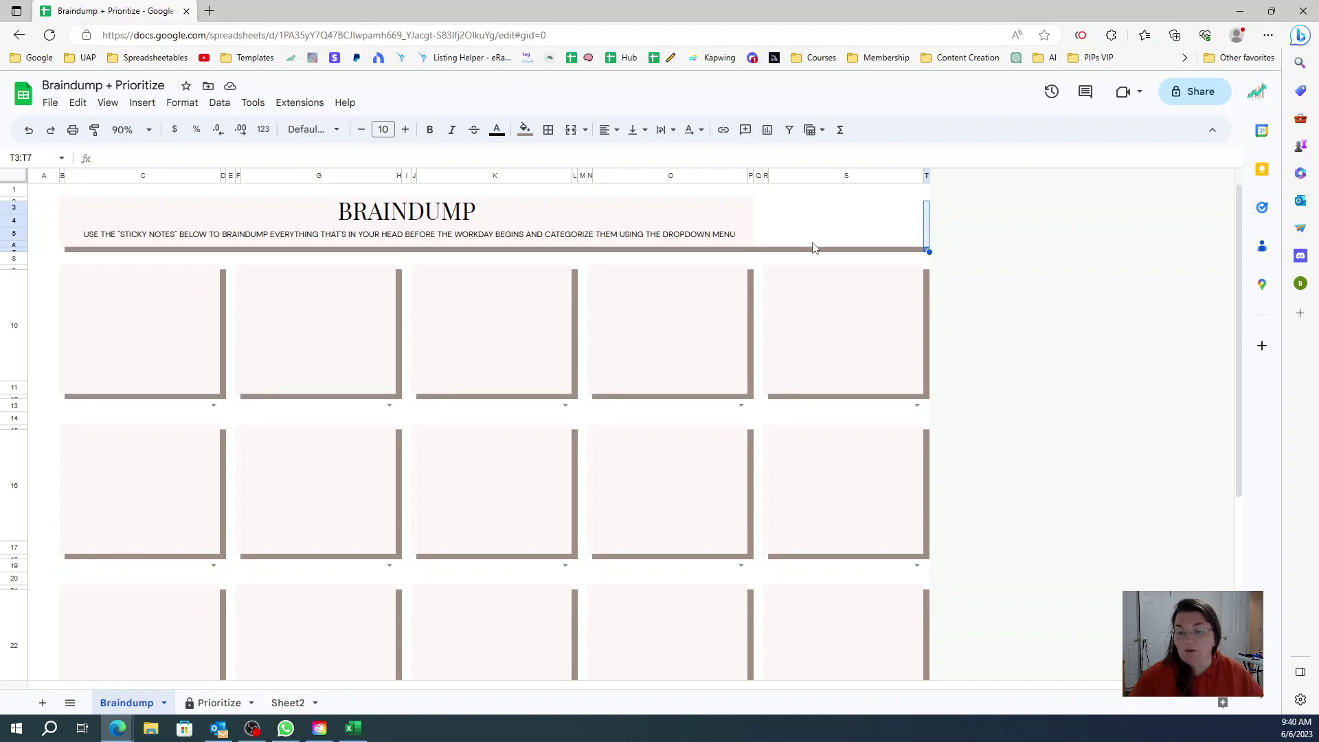
left_click(525, 129)
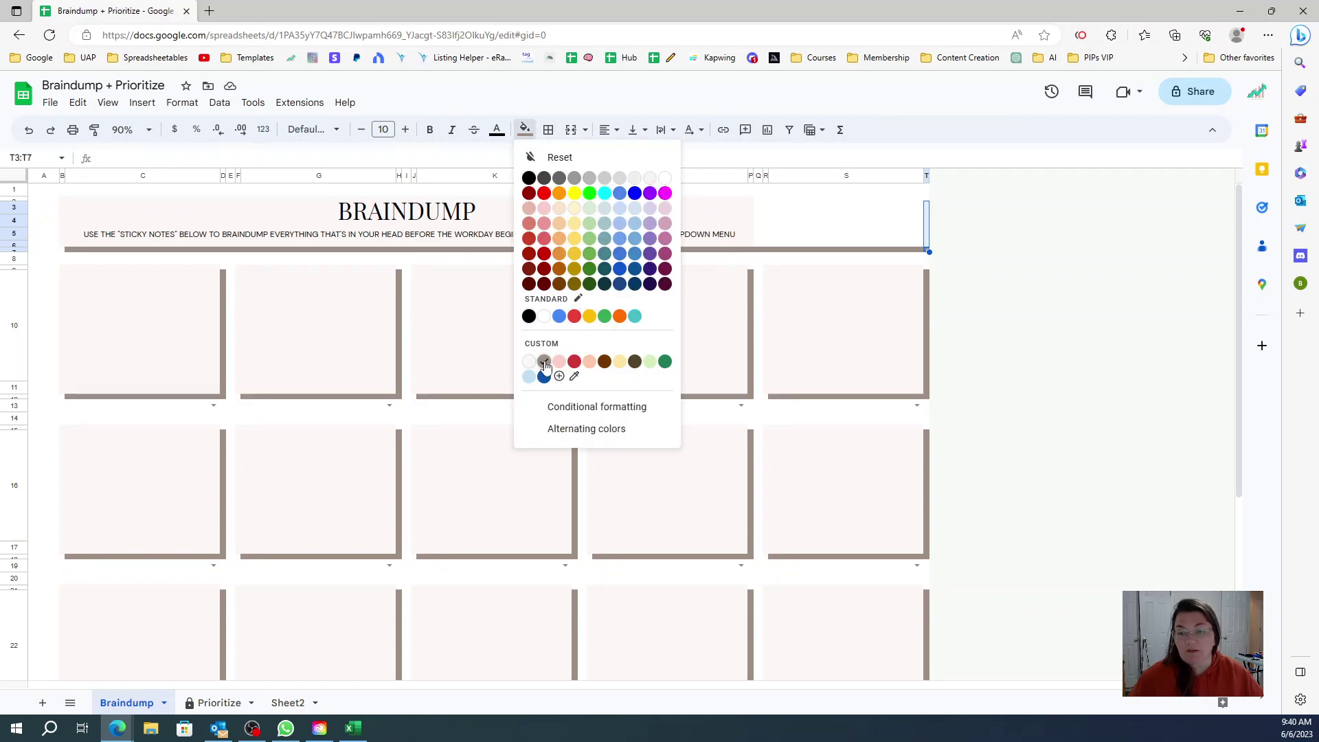
left_click(544, 377)
left_click(701, 225)
left_click_drag(706, 215, 846, 216)
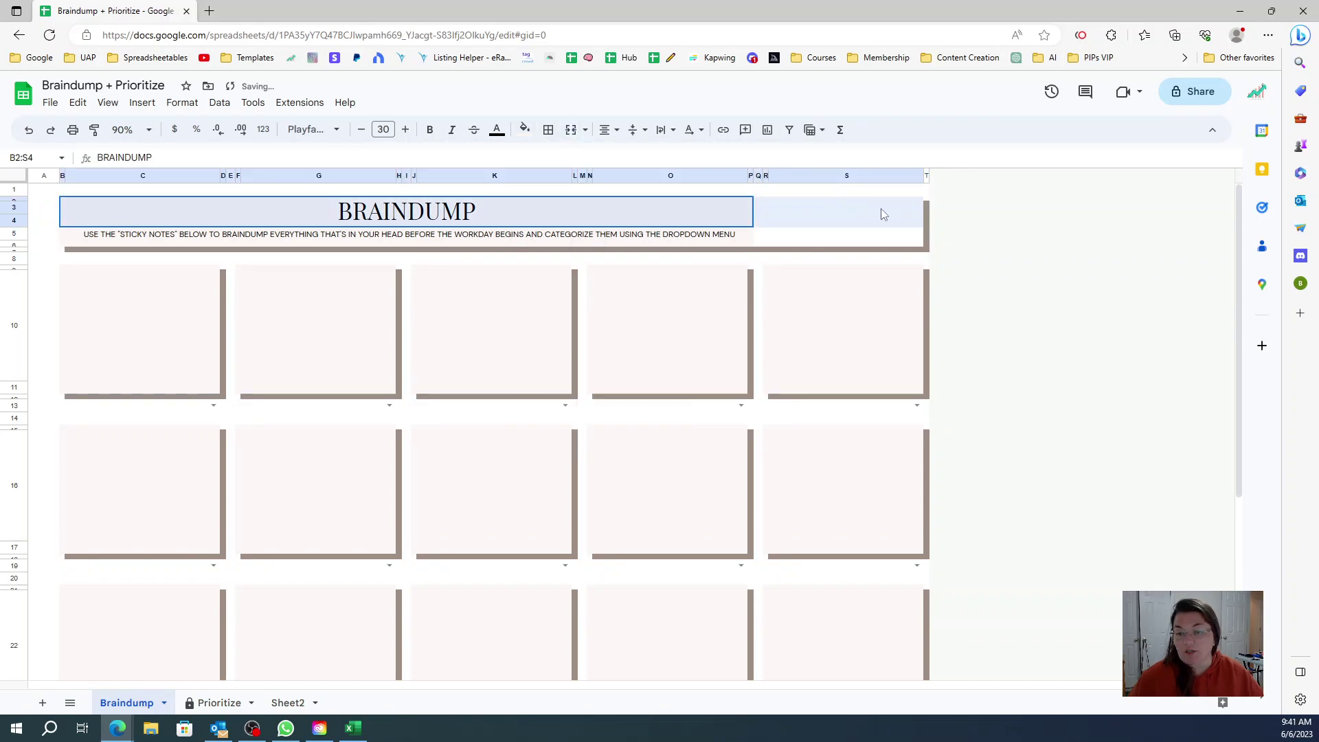
left_click(571, 130)
Merge the instruction lines across C5:S5 and C6:S6
left_click(593, 237)
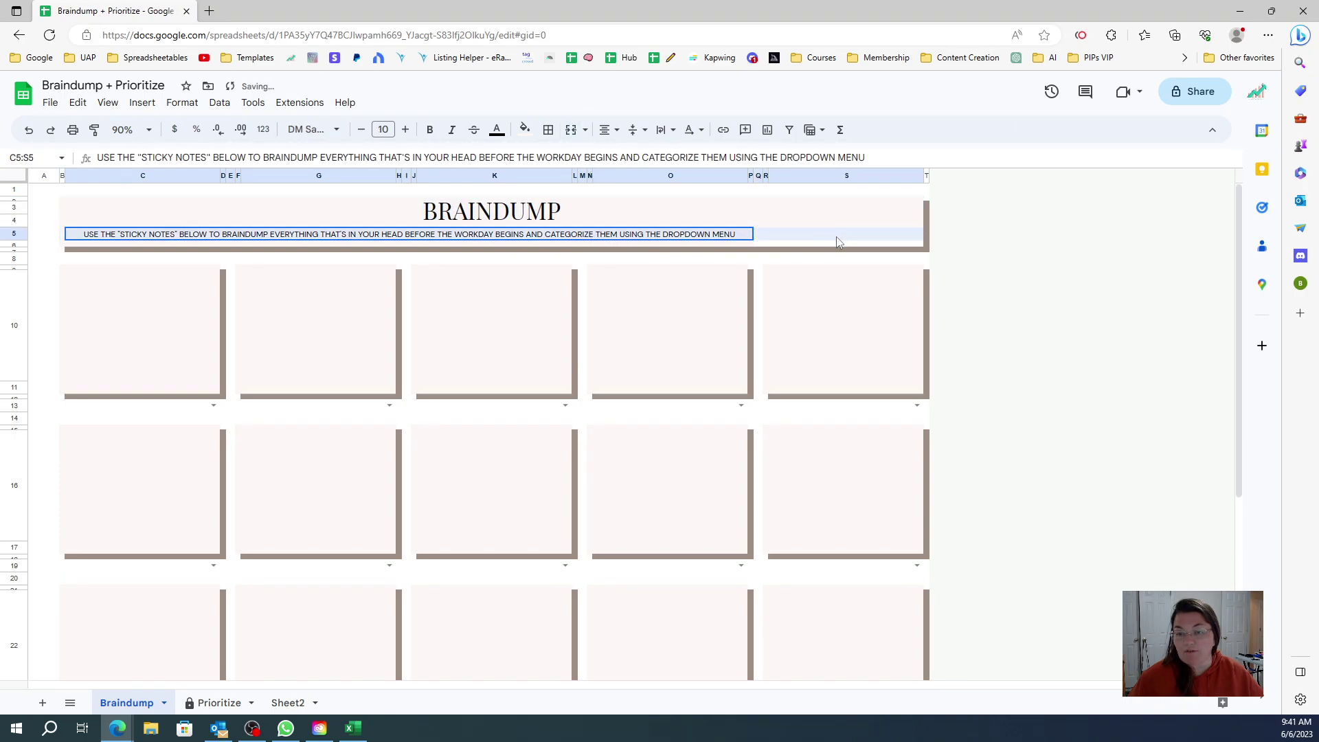
left_click(837, 237, "shift")
left_click(574, 132)
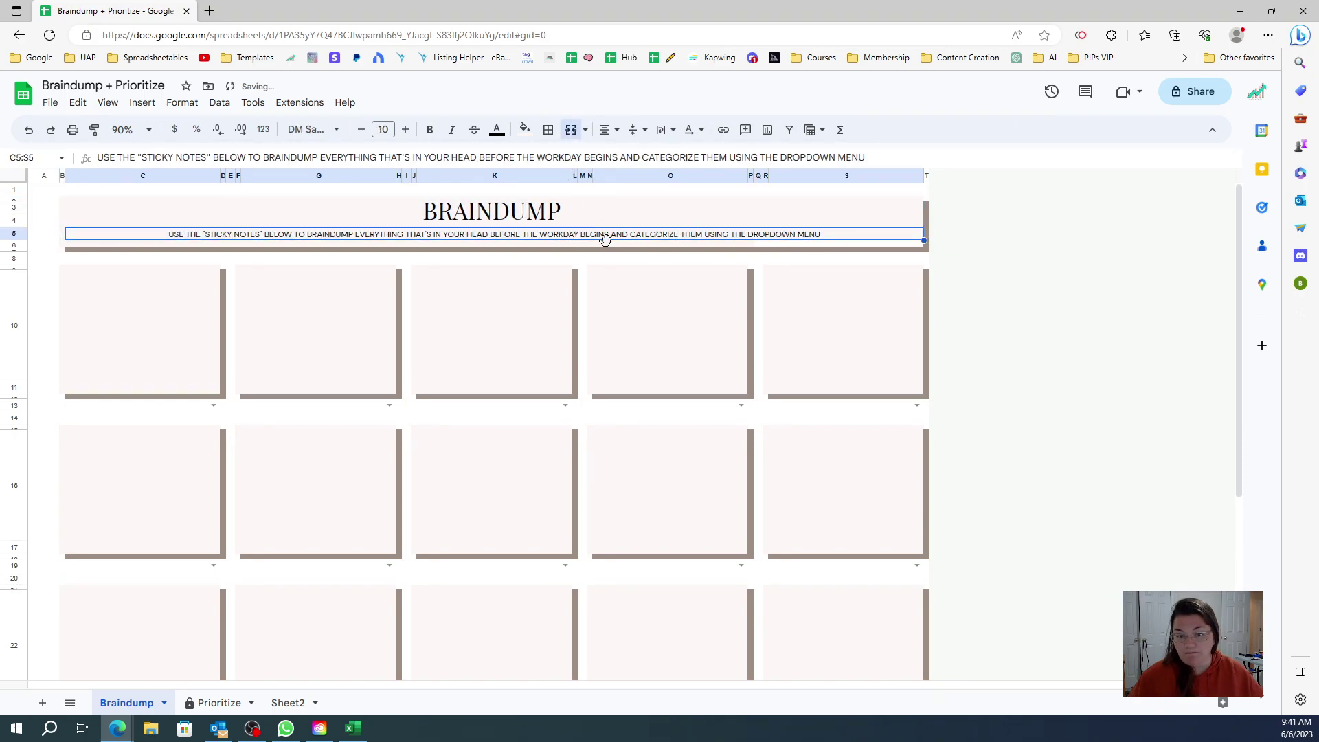
left_click(609, 247)
left_click(870, 248, "shift")
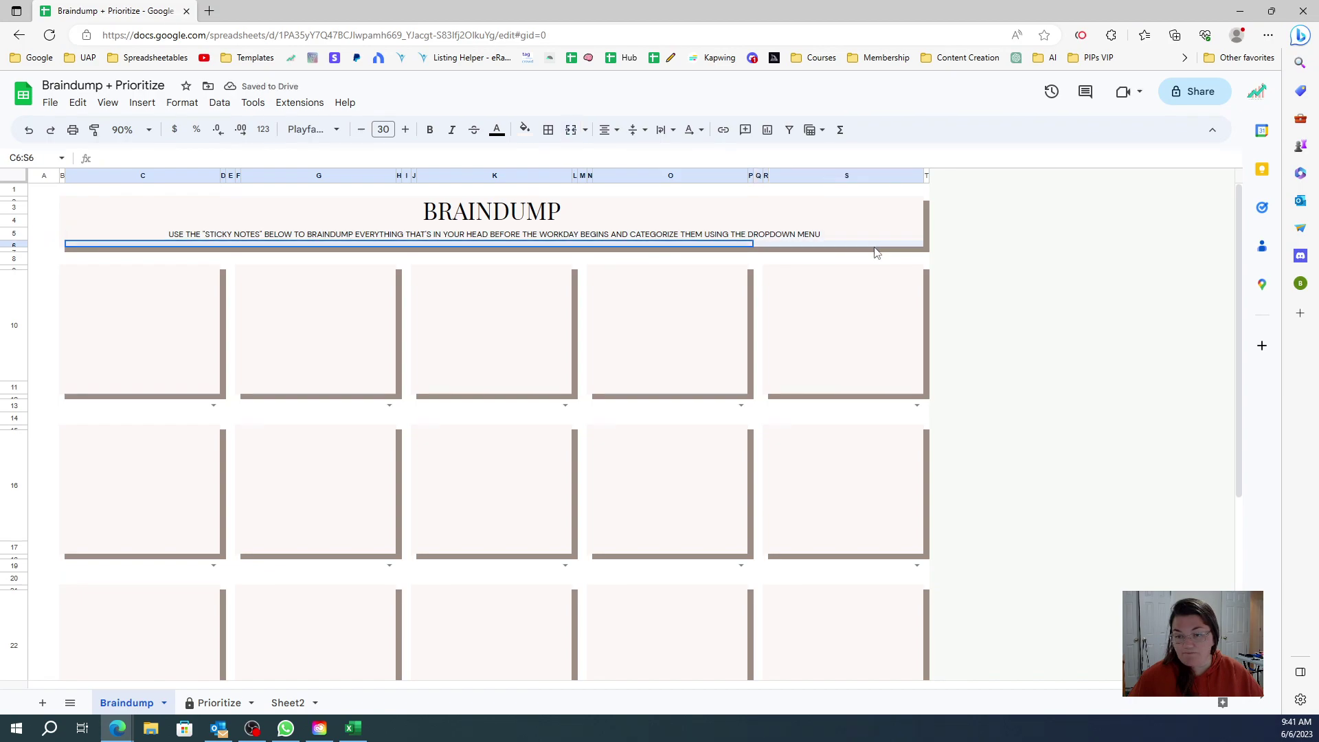
left_click(574, 129)
left_click(843, 330)
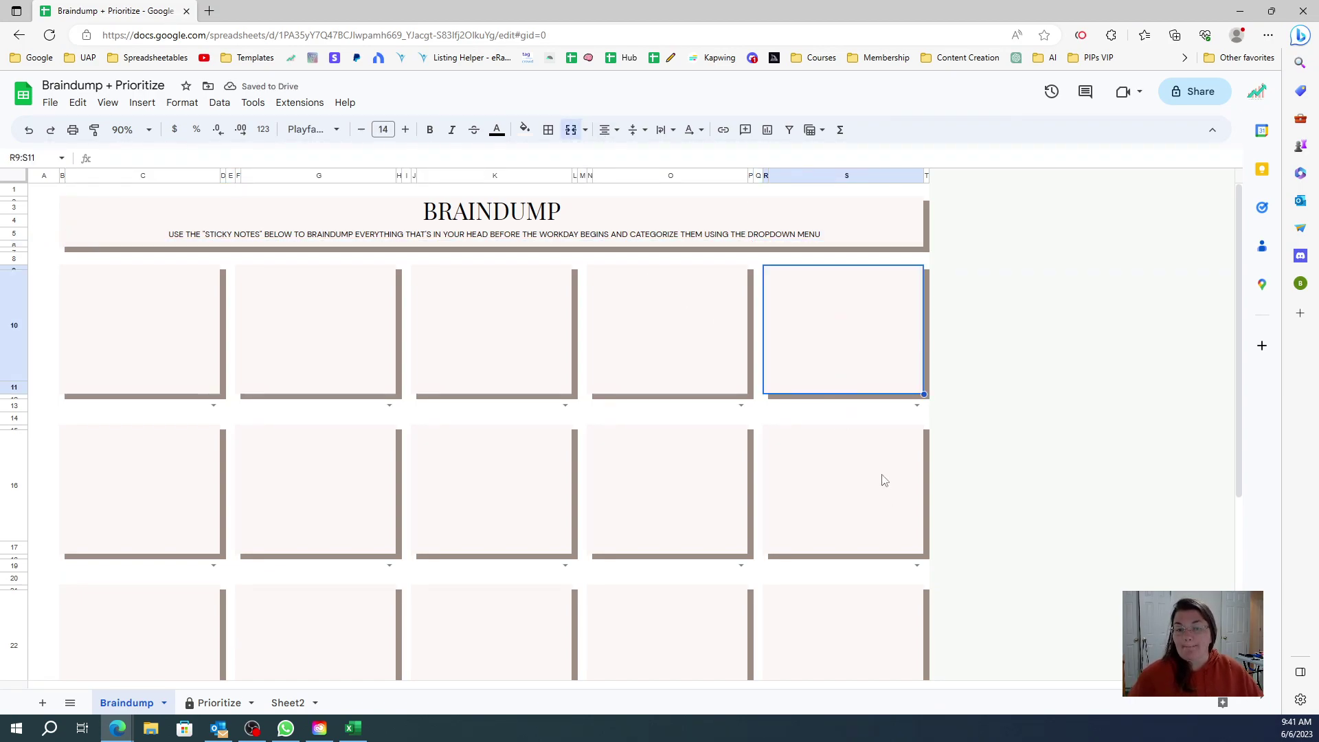
scroll(883, 485, "down", 5)
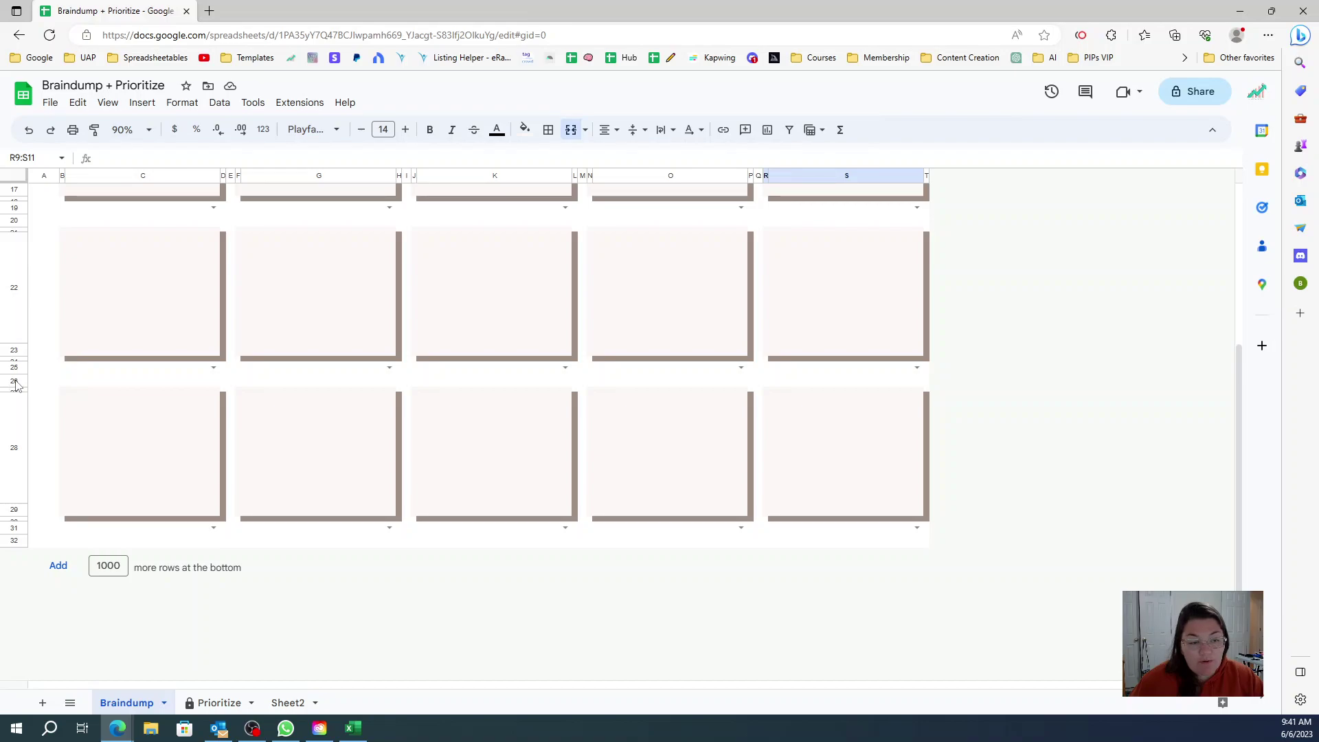
Select rows 26–31 holding the last note row, then pick row 32 as the paste target
left_click_drag(15, 378, 14, 525)
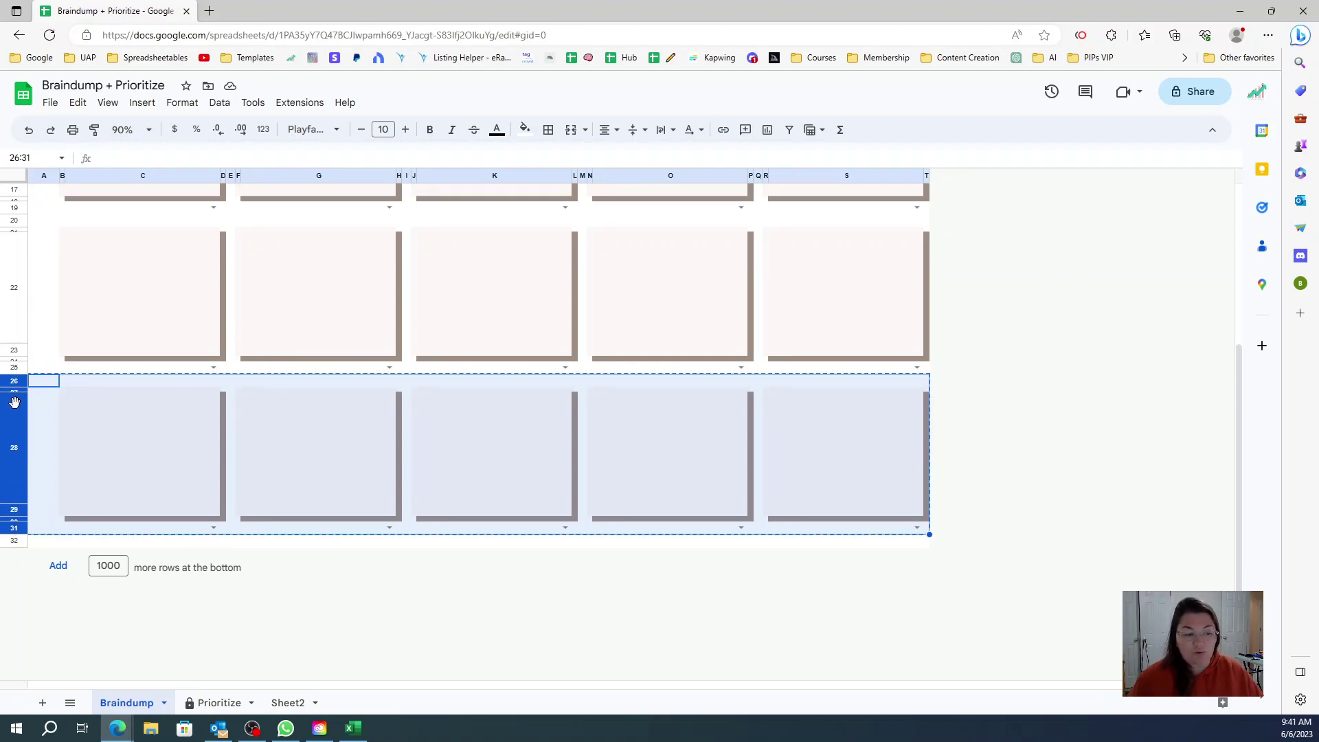
left_click(81, 419)
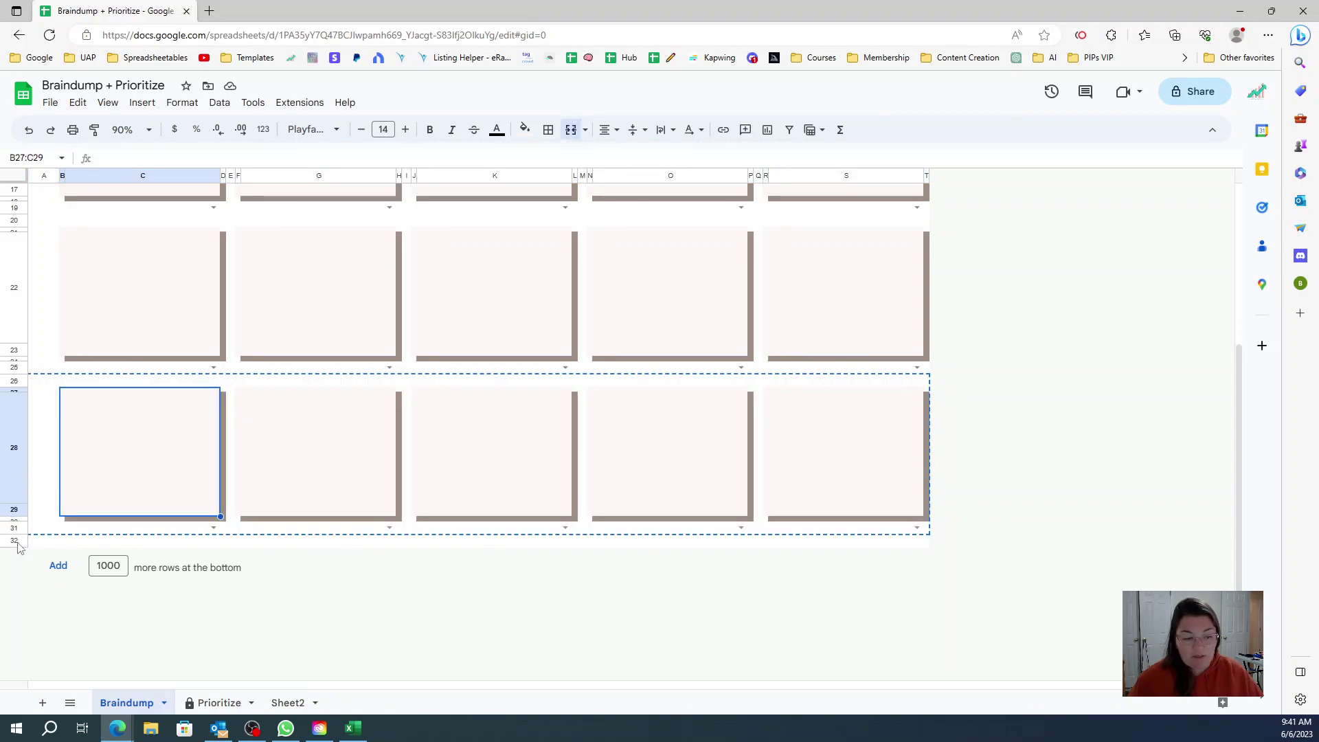
left_click(16, 541)
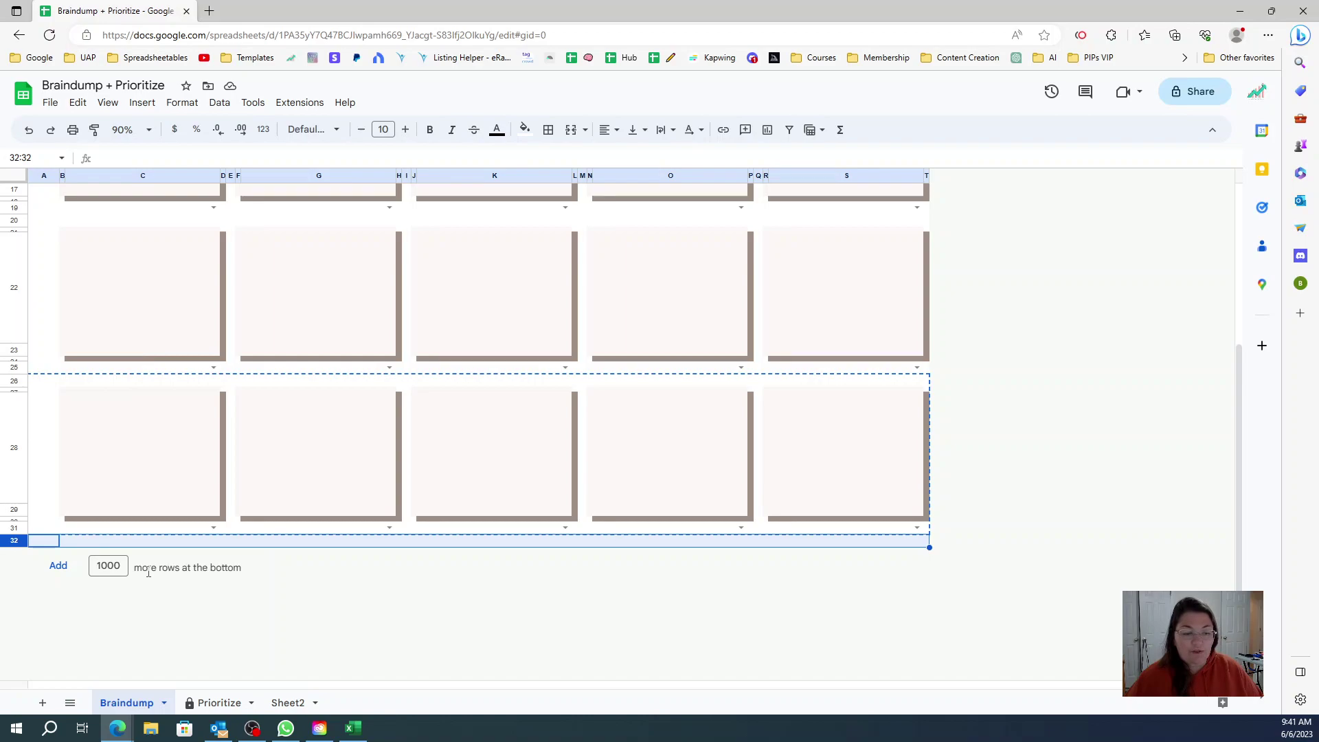
Paste the copied rows 26–31 at row 32, creating a sixth row of note boxes
key("ctrl+v")
scroll(314, 490, "down", 1)
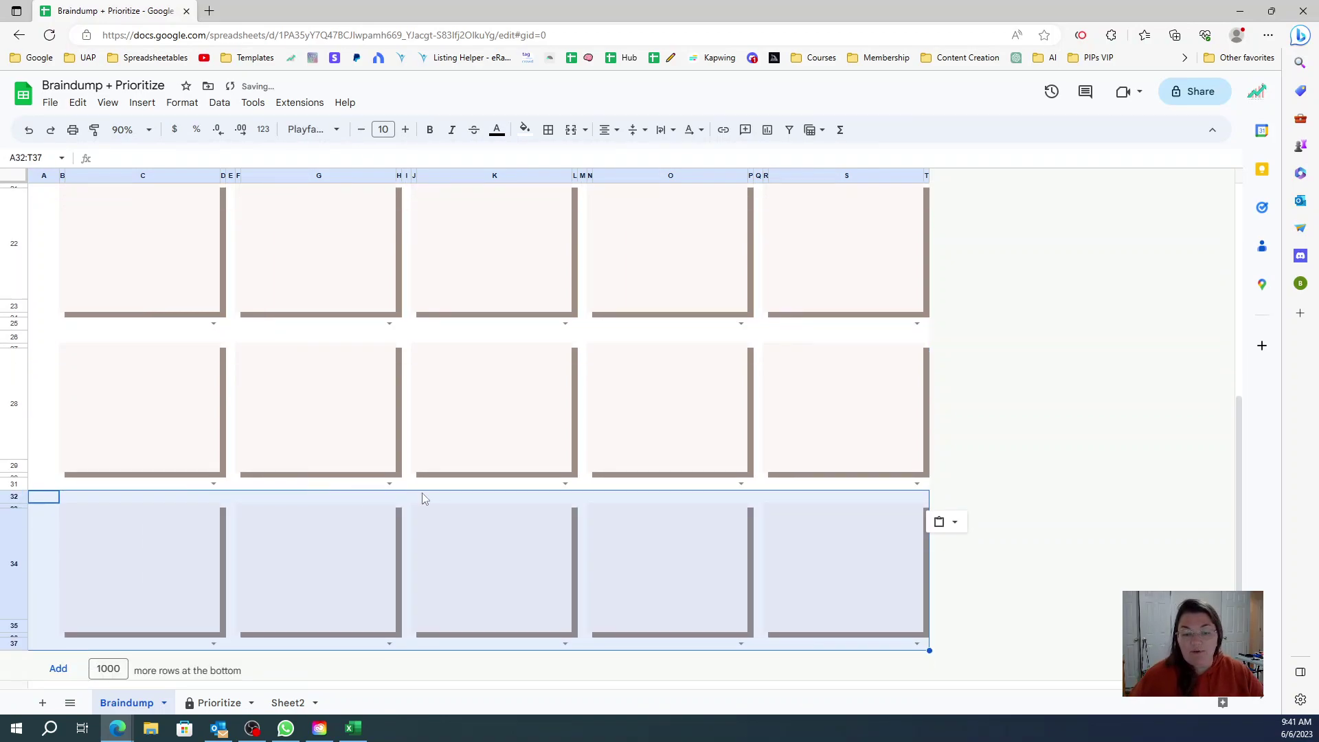
left_click(426, 499)
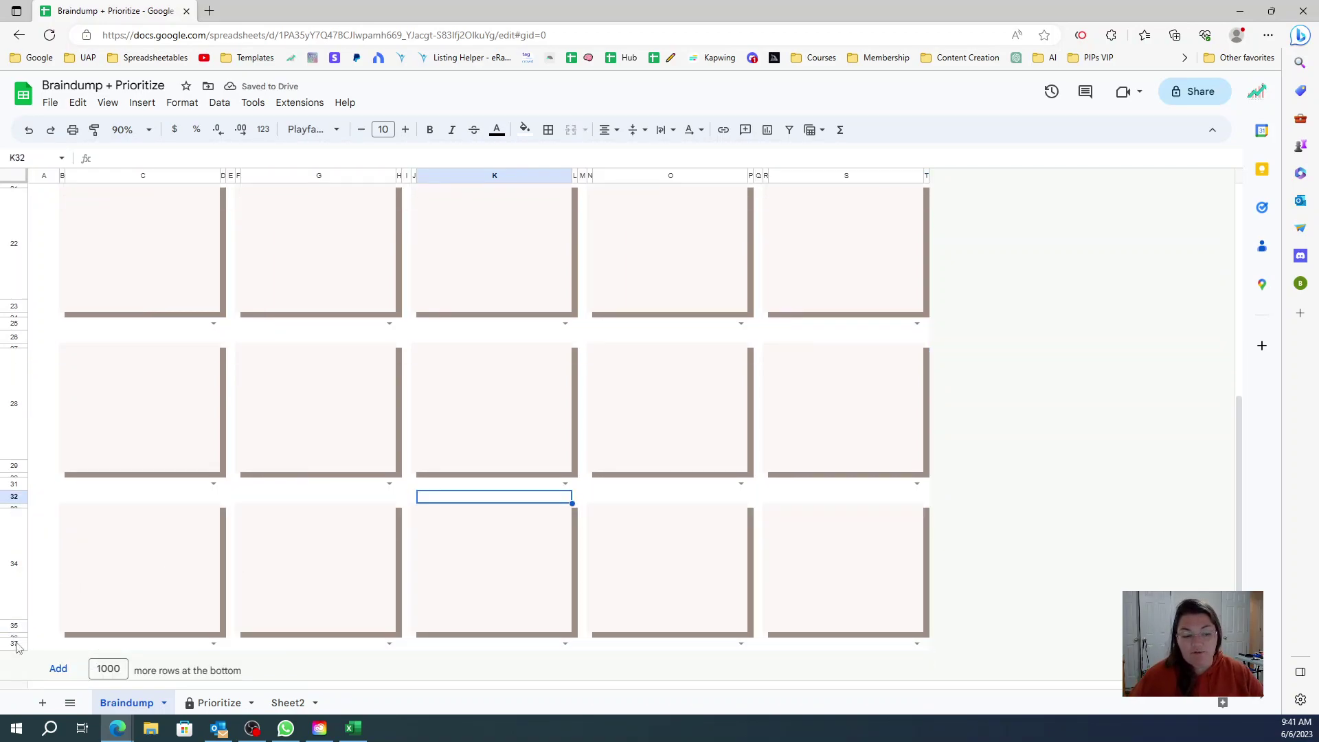
left_click(127, 577)
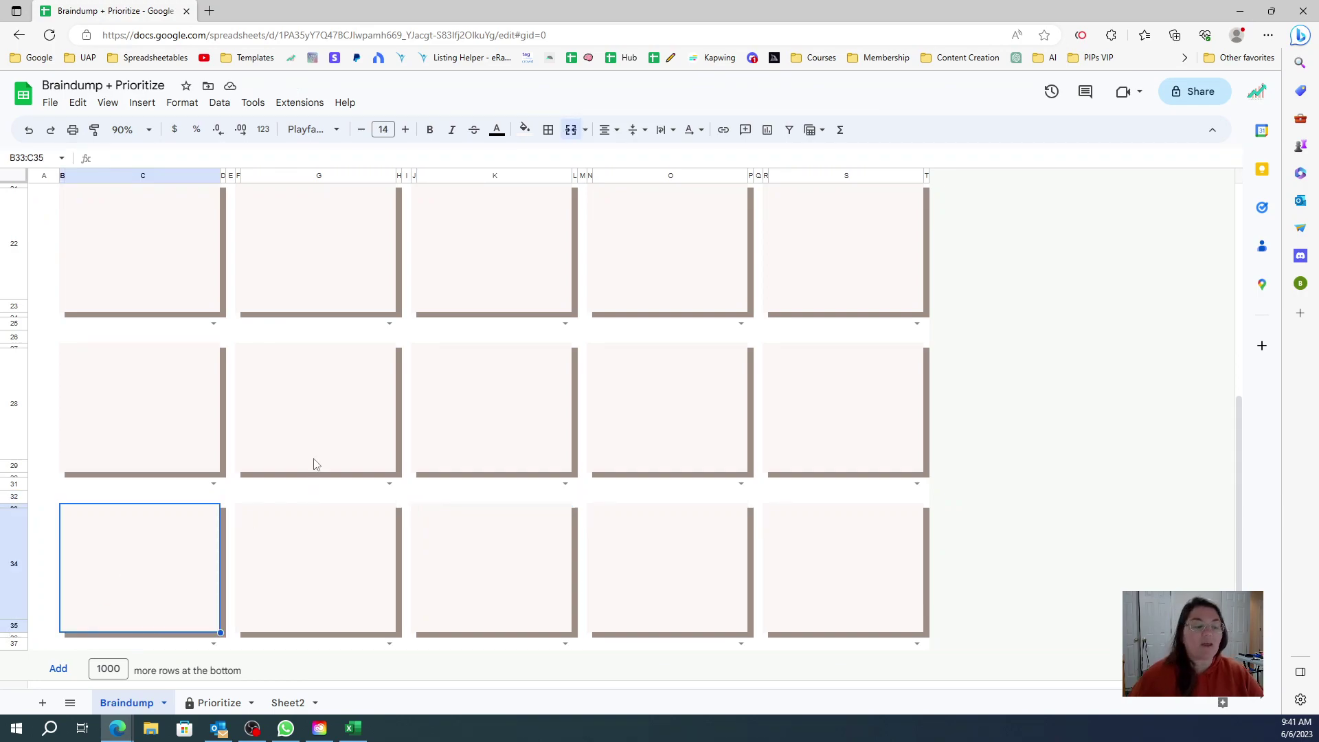